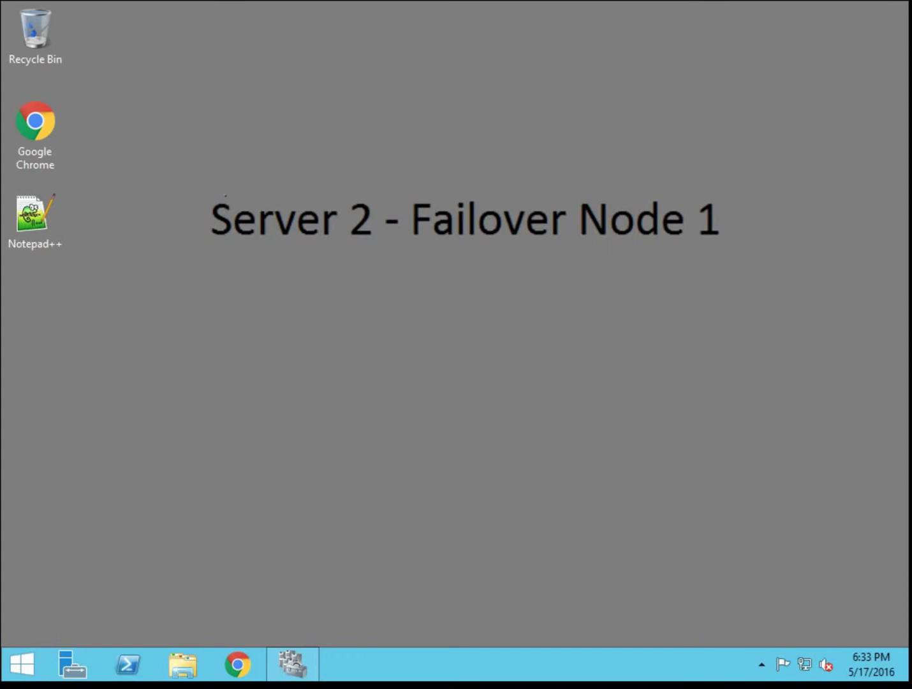
- Lock the Server 2 session so the domain Administrator sign-in screen appears
left_click(199, 375)
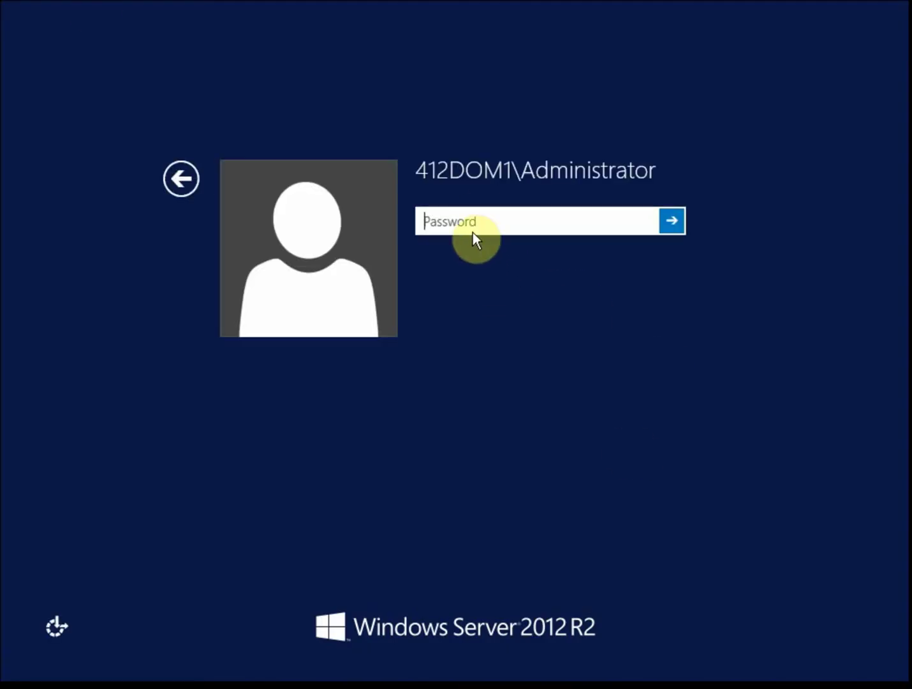
- Sign in as the domain Administrator with the account password and dismiss the Shutdown Event Tracker
type("Password01")
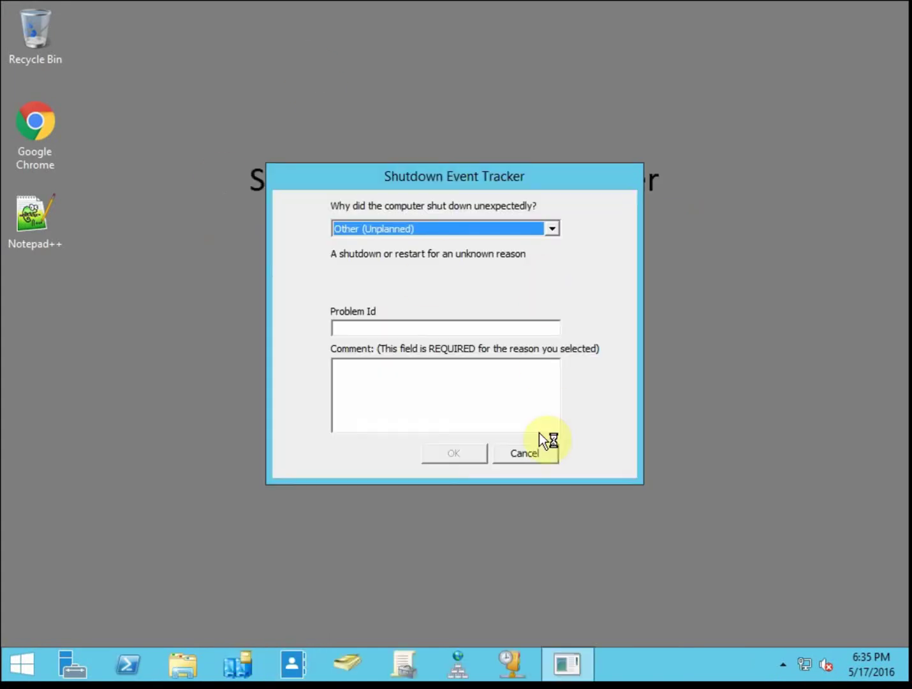
left_click(540, 452)
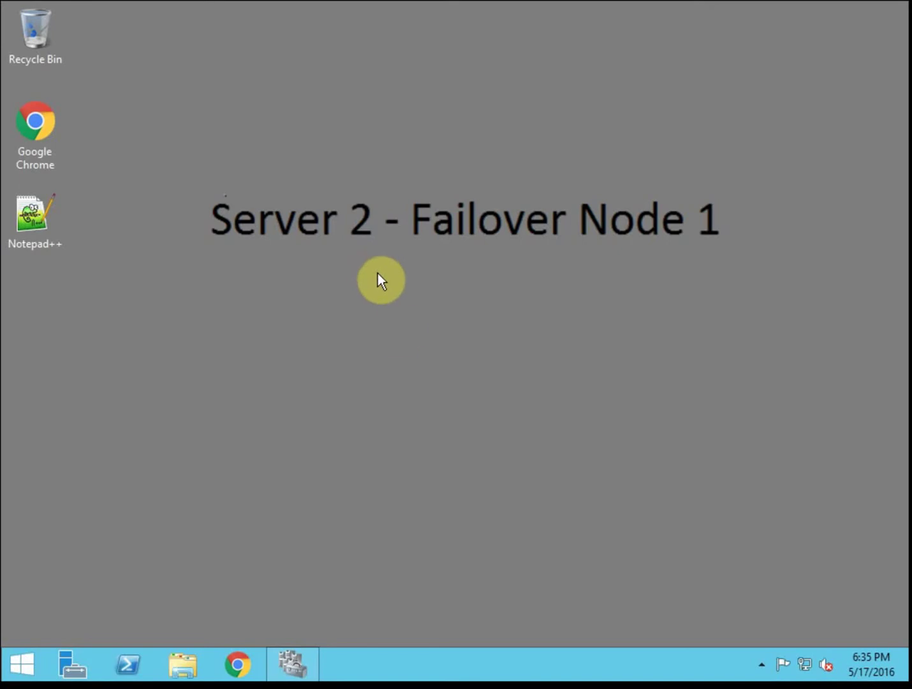
- Restore the Failover Cluster Manager window from the taskbar
left_click(366, 538)
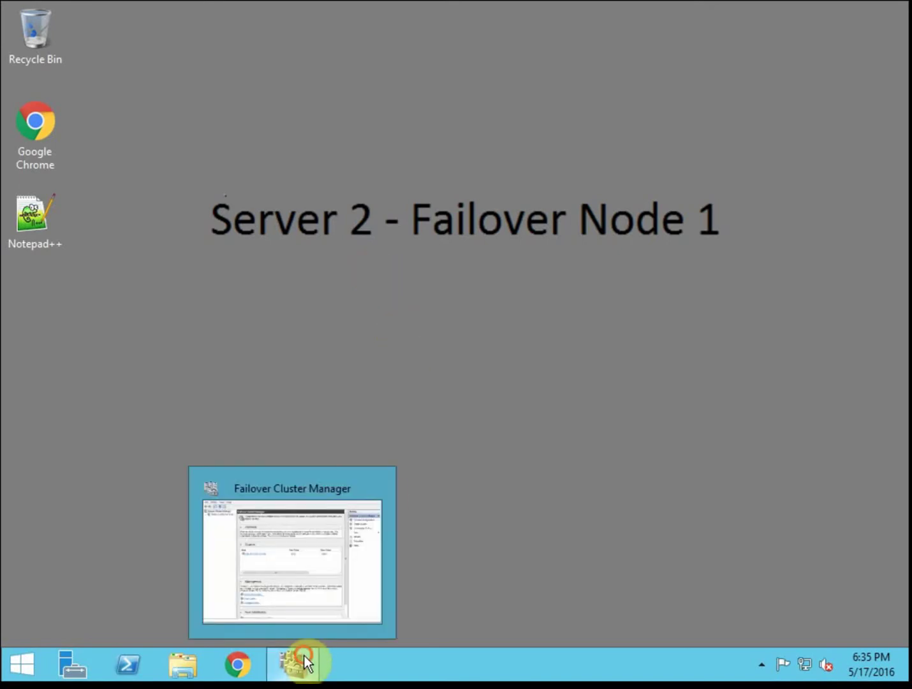
left_click(305, 657)
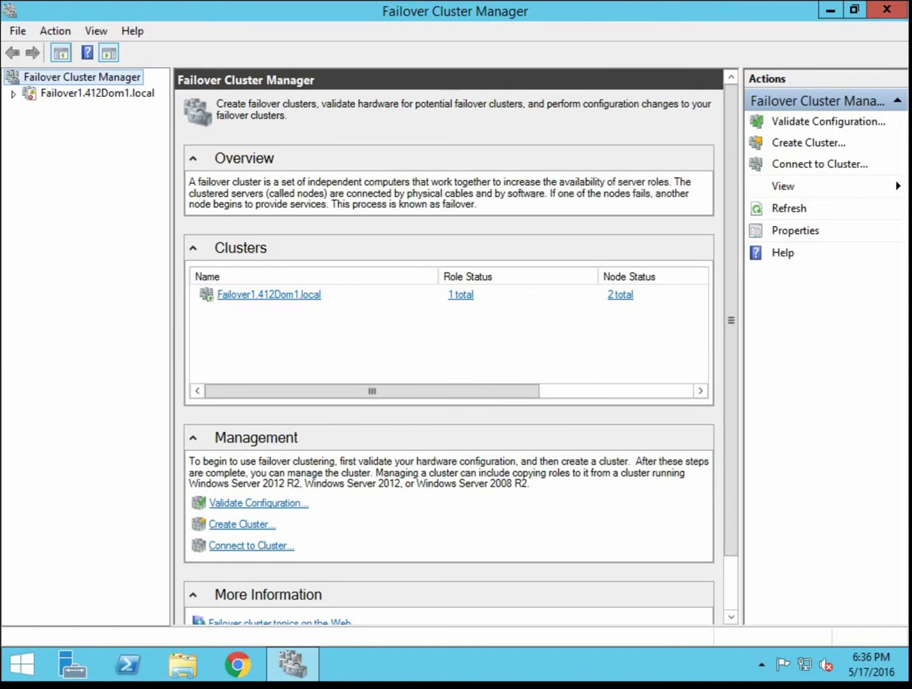
- Select and expand the Failover1.412Dom1.local cluster, reviewing its Roles and Nodes
left_click(232, 294)
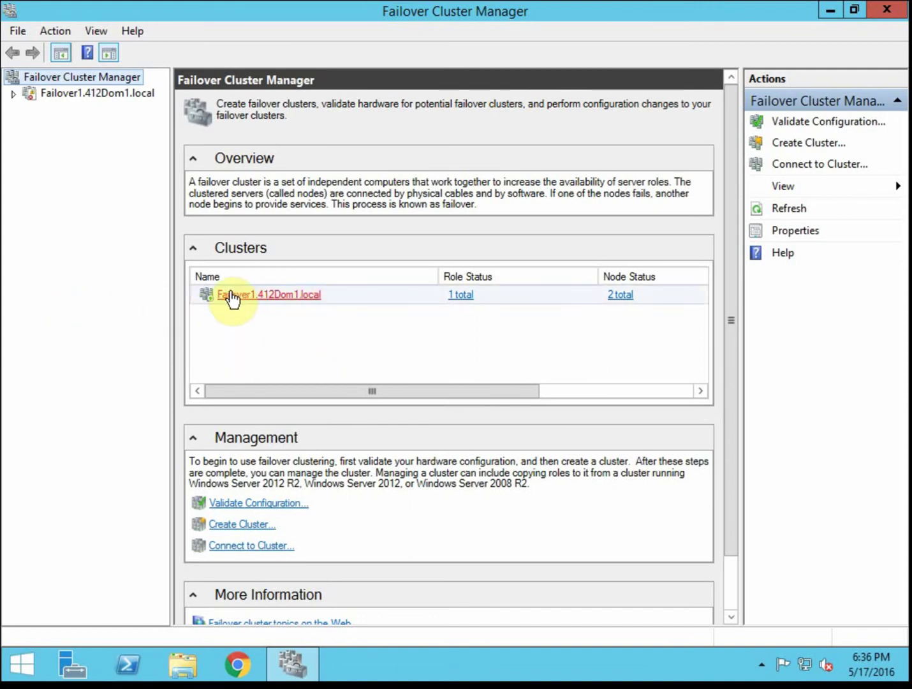
left_click(12, 95)
left_click(70, 107)
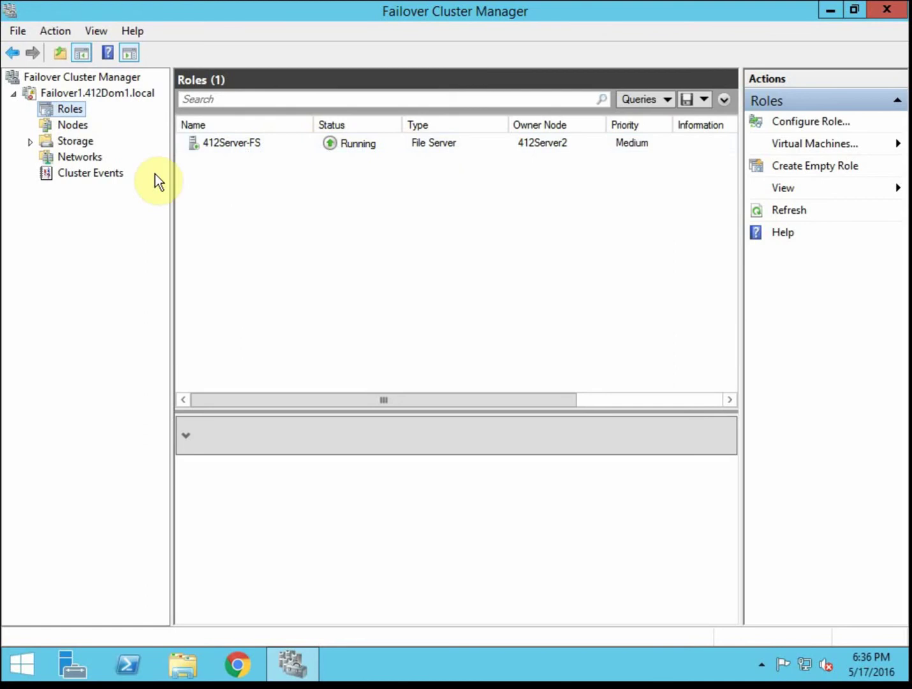
left_click(80, 124)
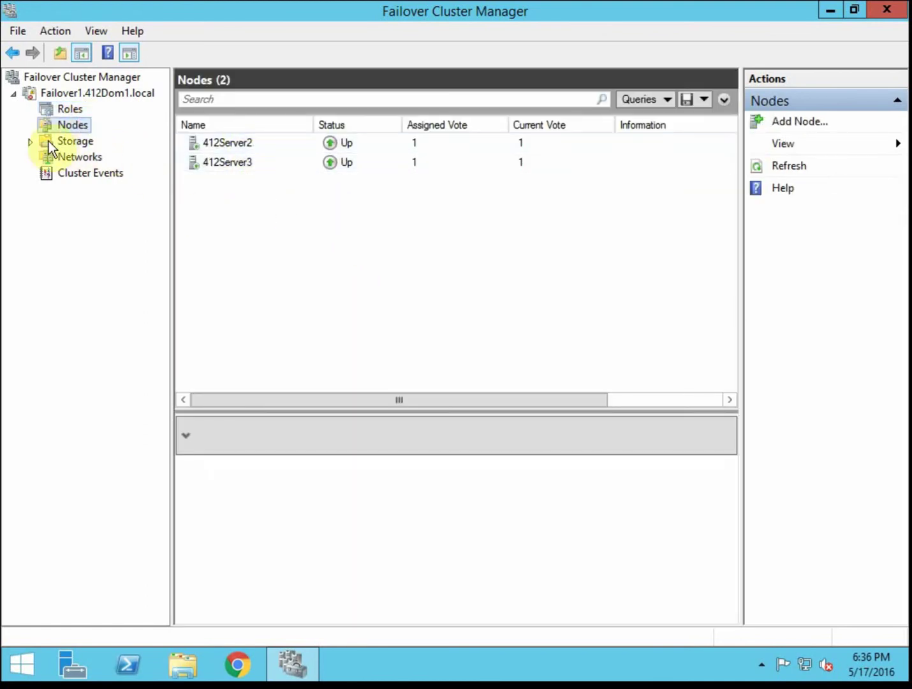
- Inspect Cluster Disk 1 and Cluster Disk 2 under Storage, then return to the cluster summary
left_click(32, 143)
left_click(83, 156)
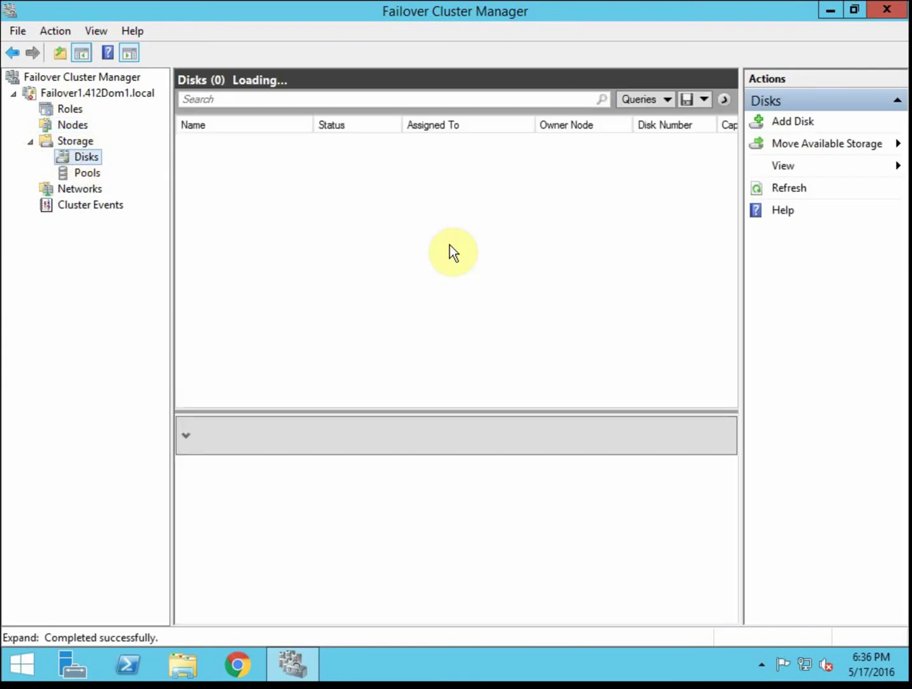
left_click(476, 142)
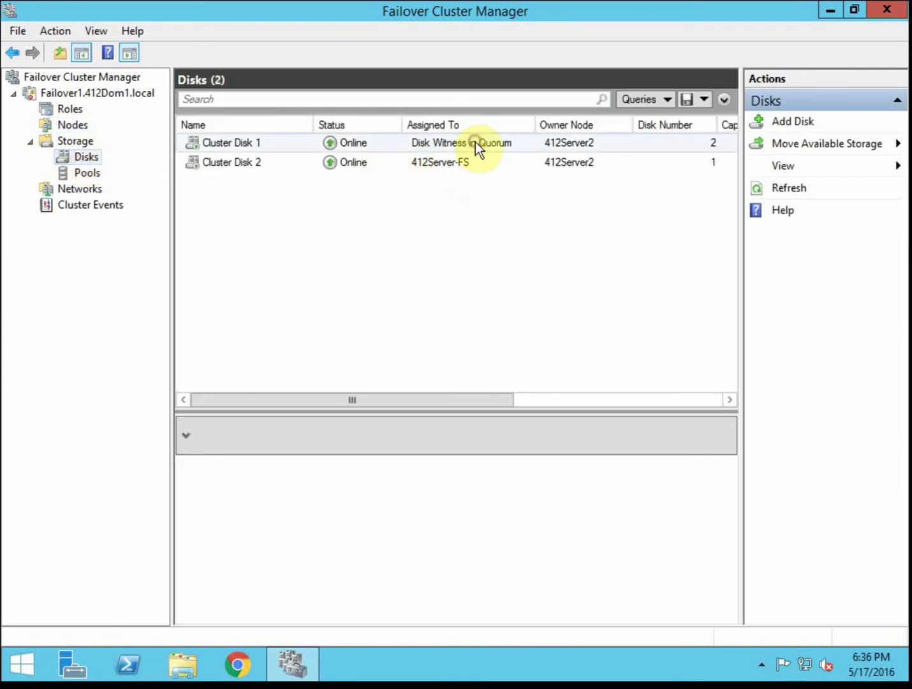
left_click(456, 163)
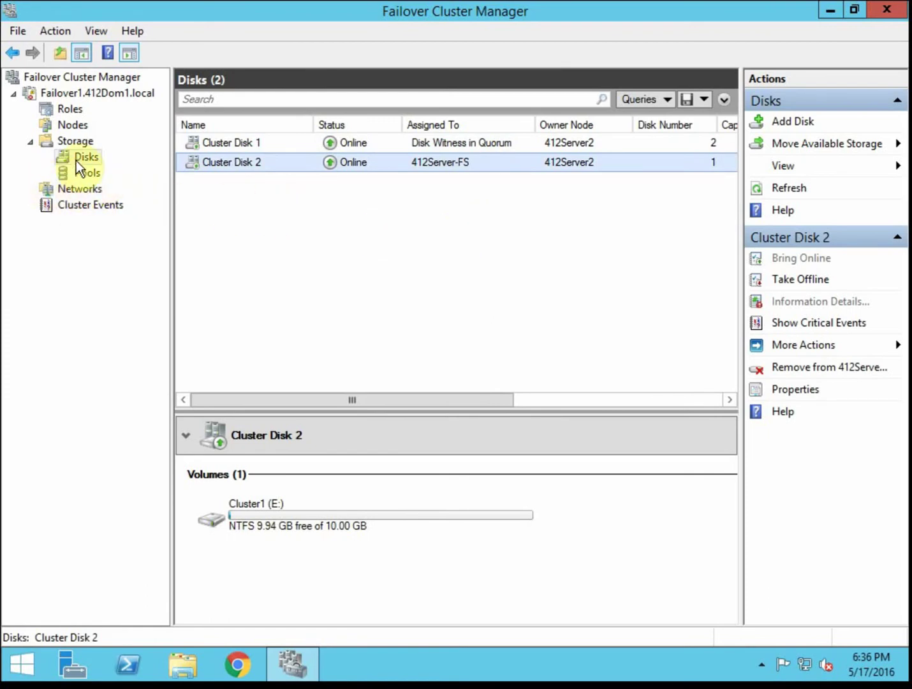
double_click(43, 140)
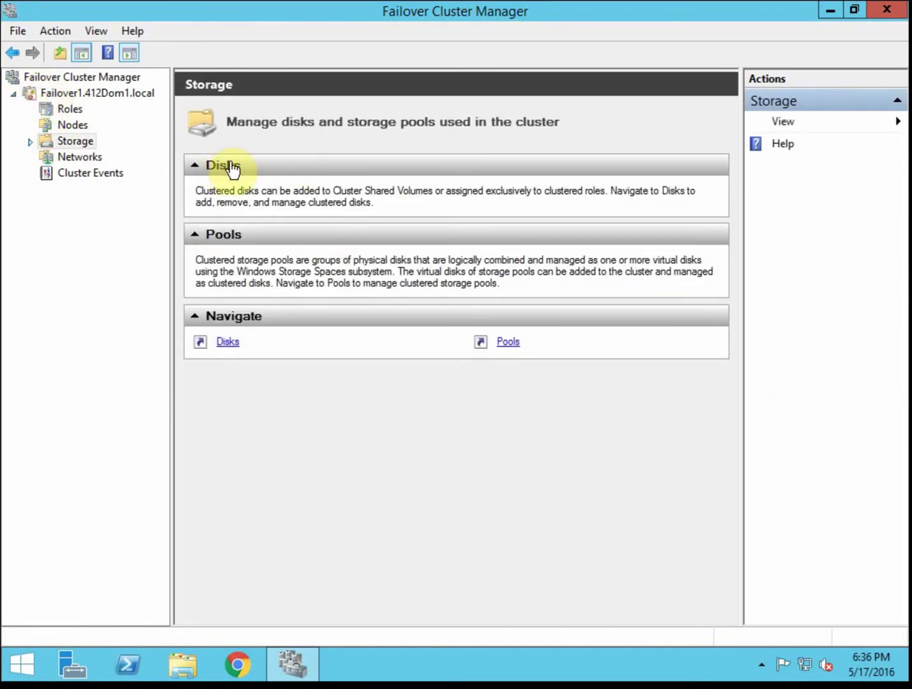
left_click(63, 96)
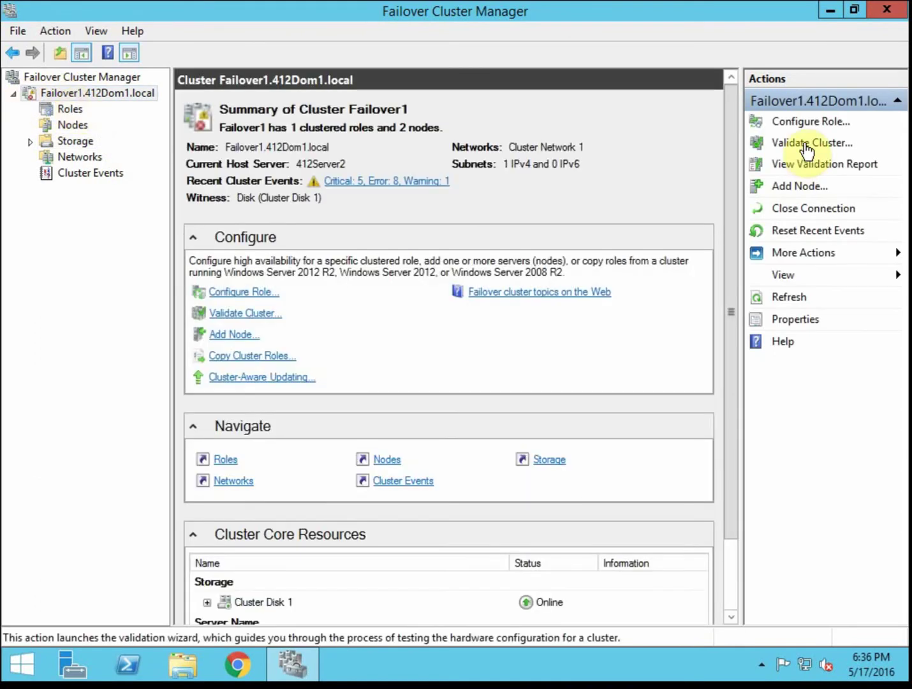
- Start the Validate a Configuration Wizard with the 'Run only tests I select' option
left_click(805, 143)
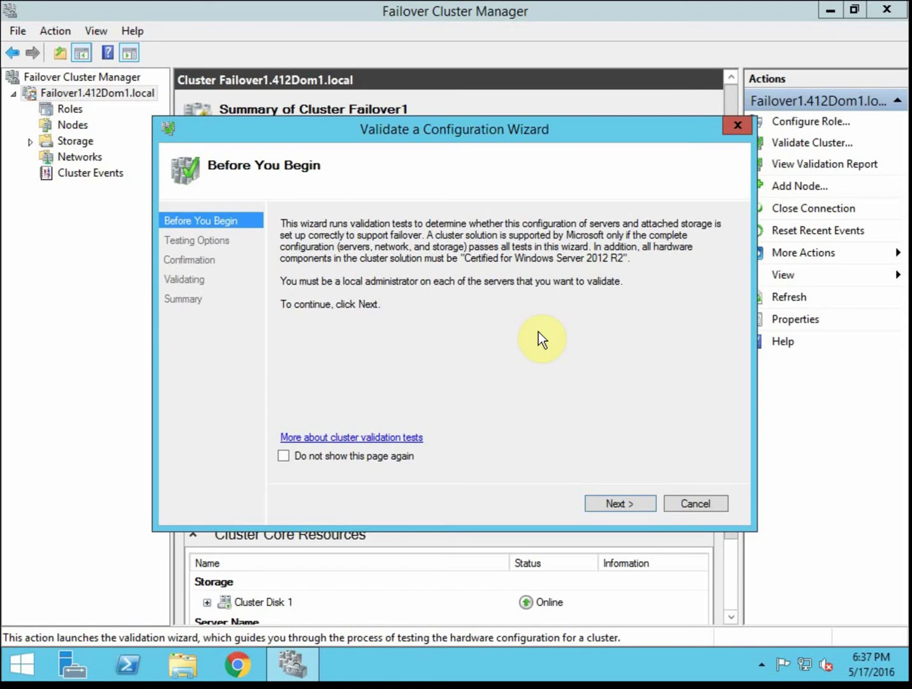
left_click(616, 508)
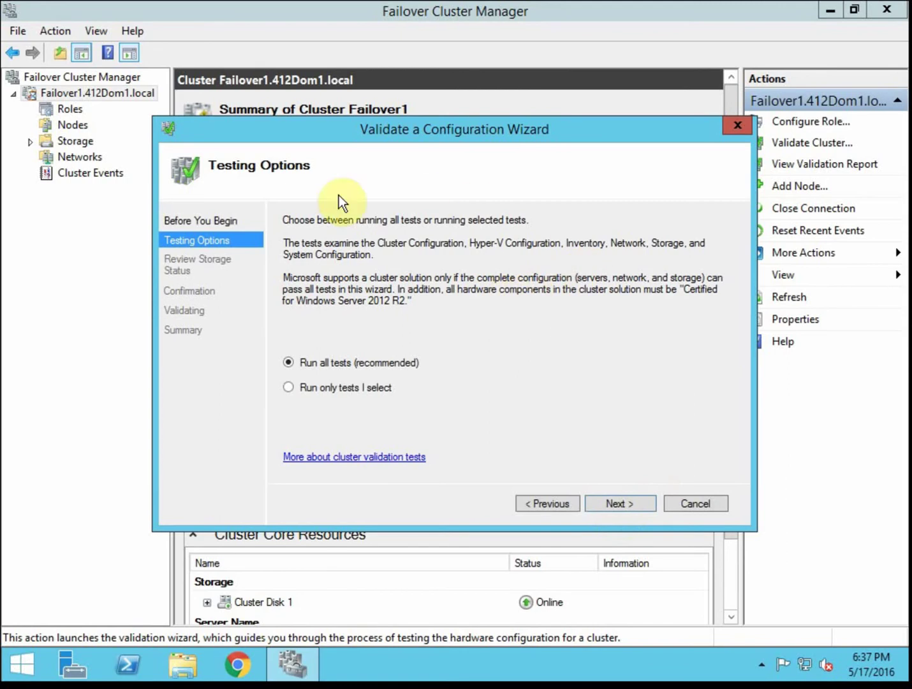
left_click(387, 391)
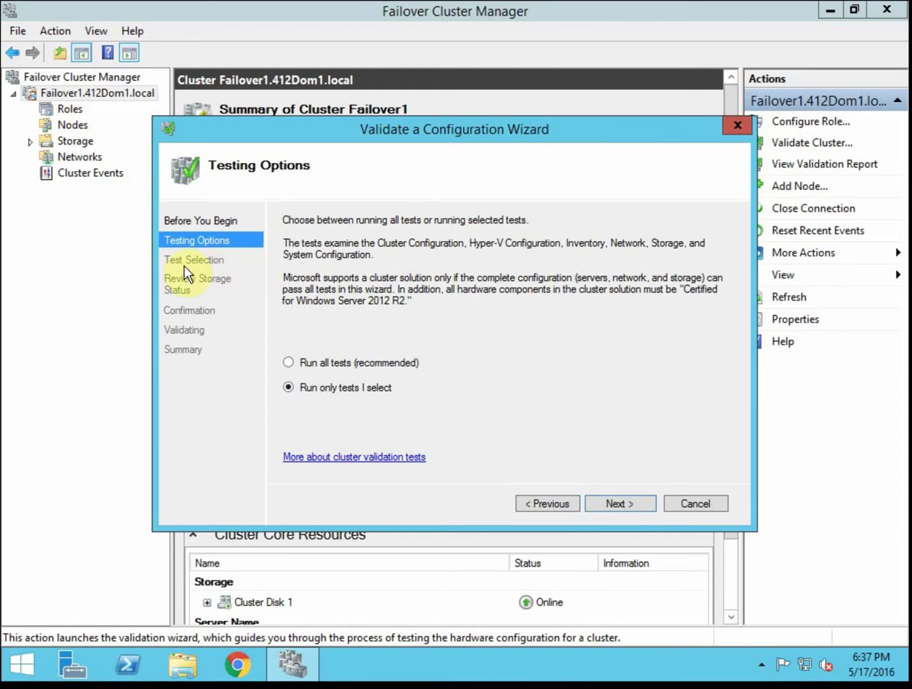
left_click(617, 502)
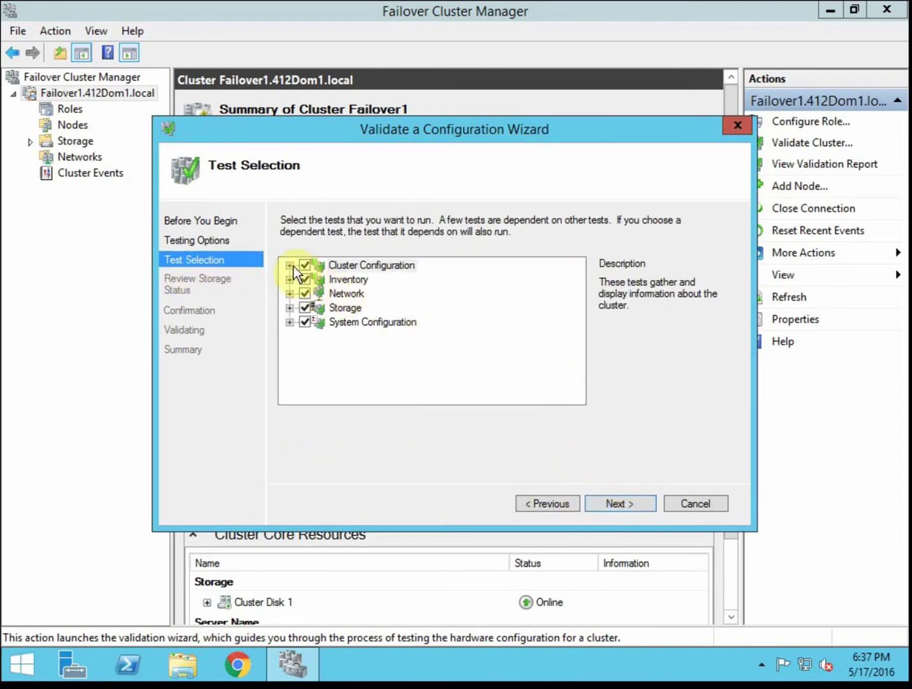
- Expand and collapse the Cluster Configuration and Network test categories to browse them
left_click(290, 265)
scroll(326, 376, "down", 1)
scroll(303, 351, "down", 1)
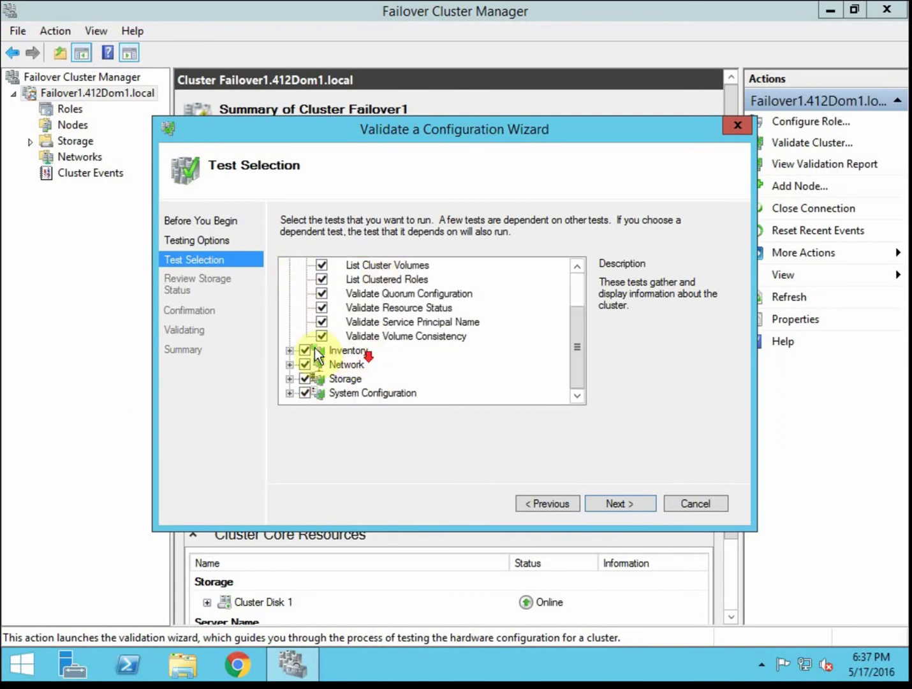
left_click(290, 365)
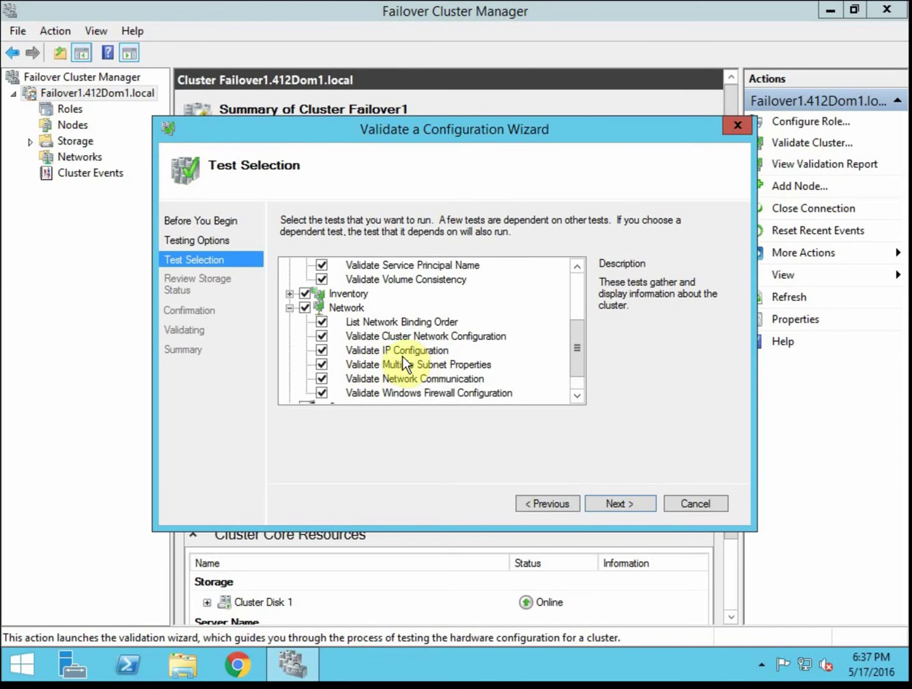
left_click(289, 309)
scroll(302, 294, "up", 2)
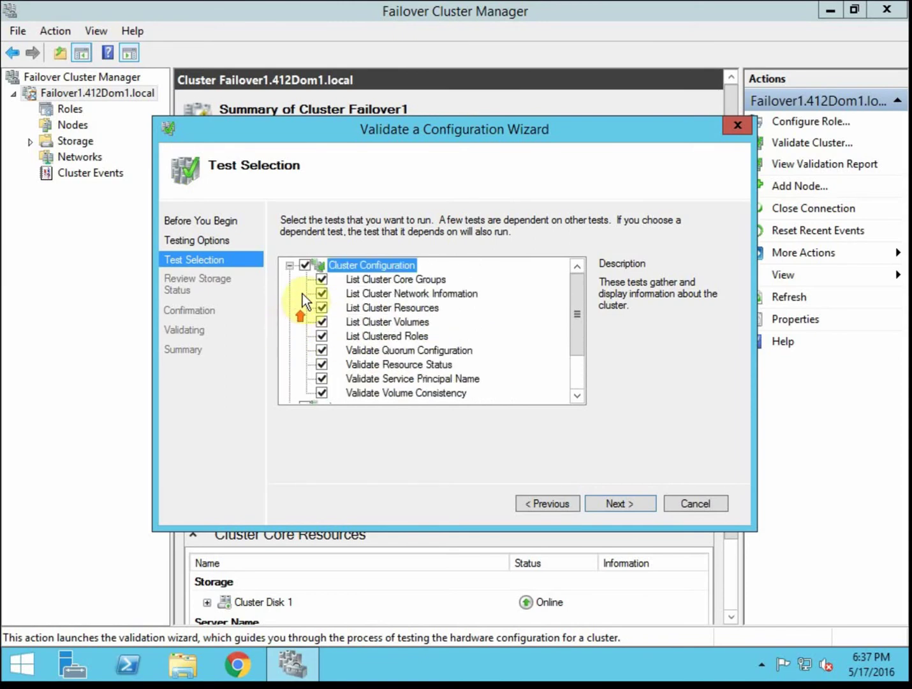
left_click(290, 266)
- Switch back to 'Run all tests (recommended)' and proceed to Review Storage Status
left_click(562, 504)
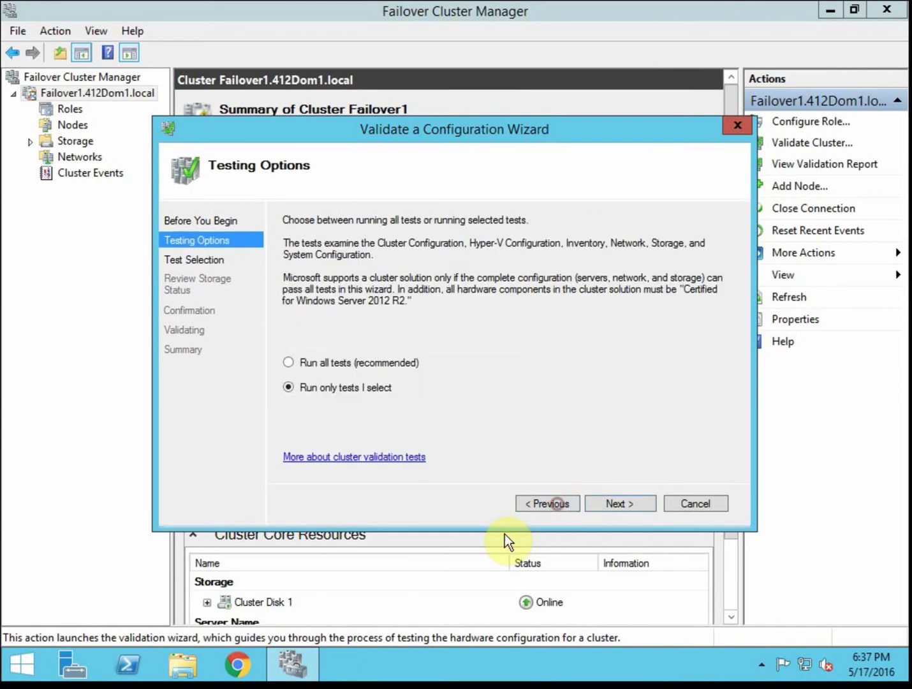
left_click(387, 359)
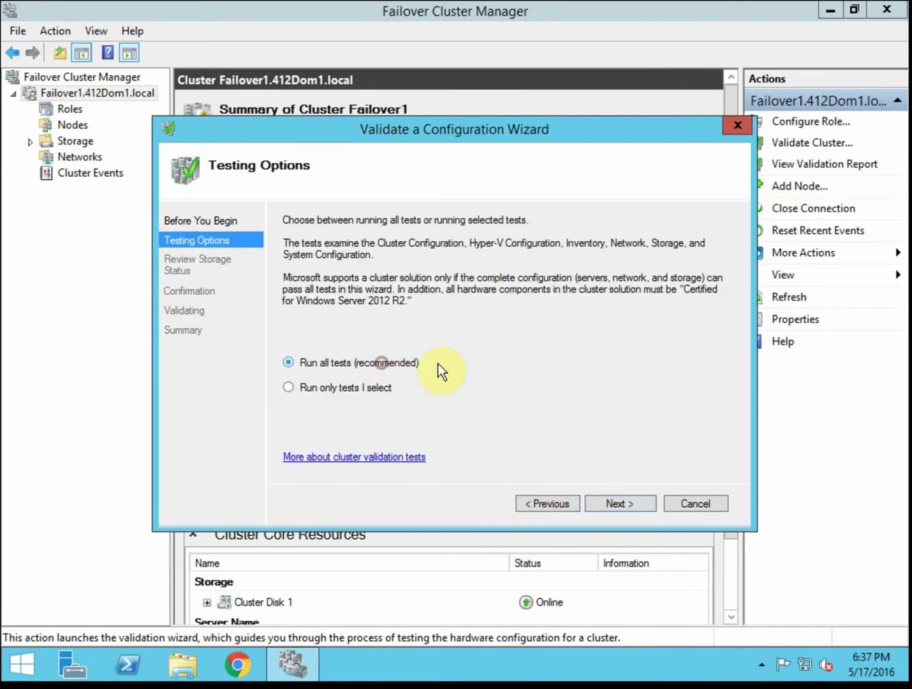
left_click(632, 504)
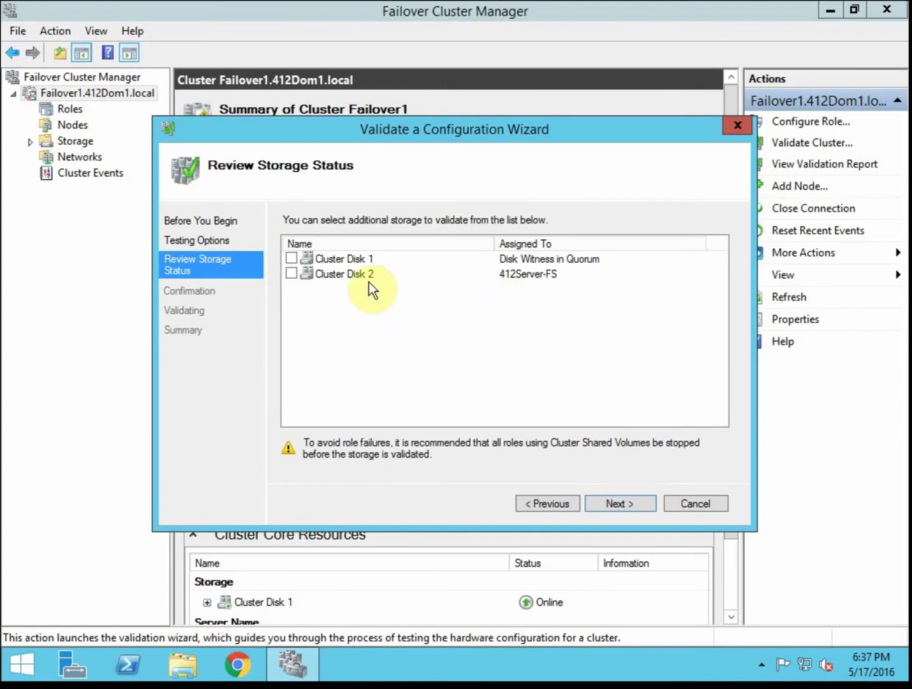
- Include Cluster Disk 1 and Cluster Disk 2 in the validation
left_click(291, 258)
left_click(292, 272)
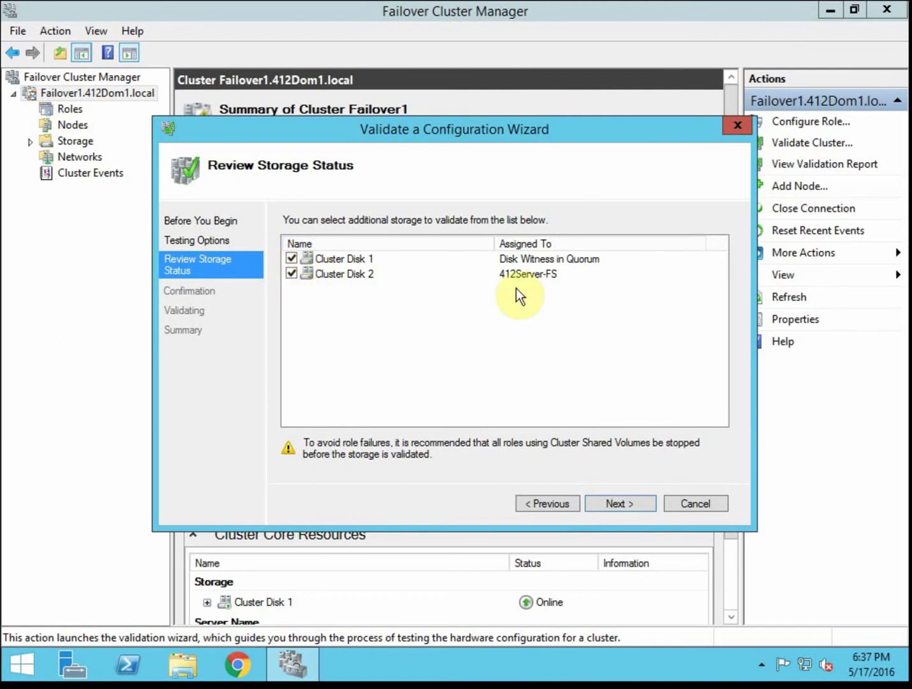
left_click(607, 502)
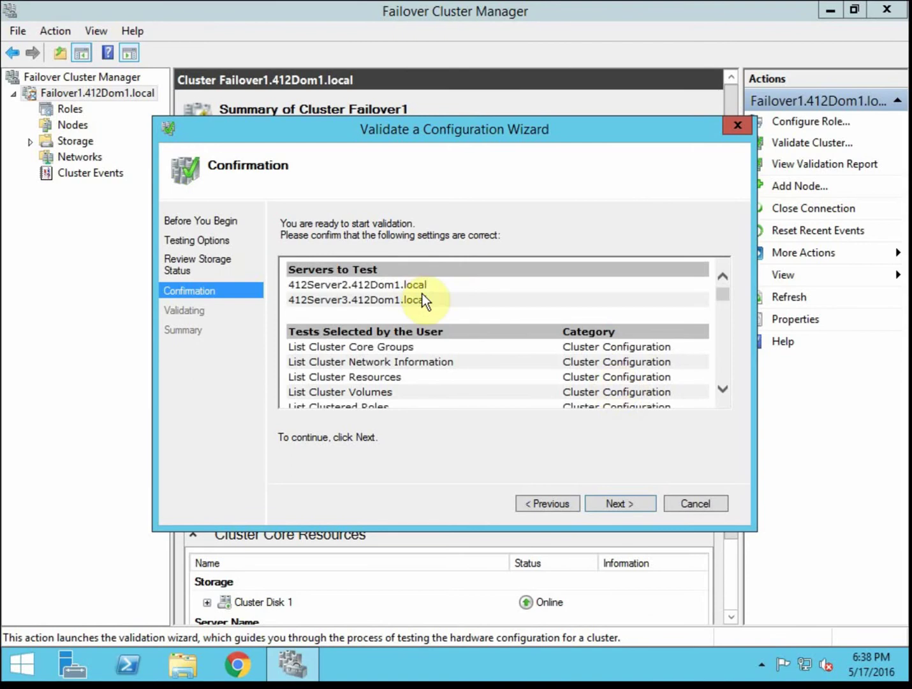
- Review the Confirmation test list and run the validation tests
scroll(683, 335, "down", 2)
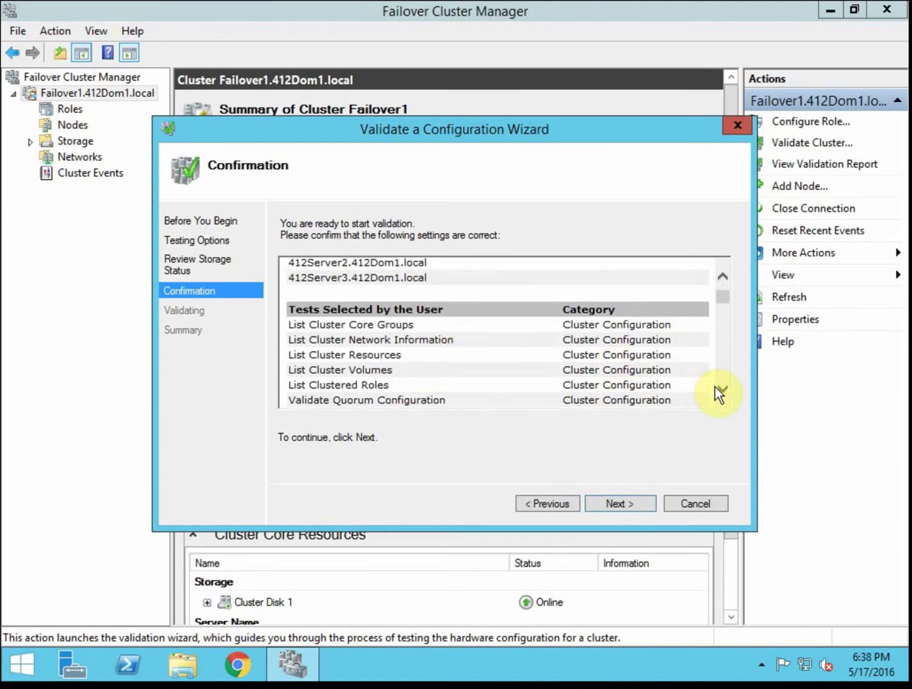
left_click(721, 391)
left_click_drag(720, 314, 727, 252)
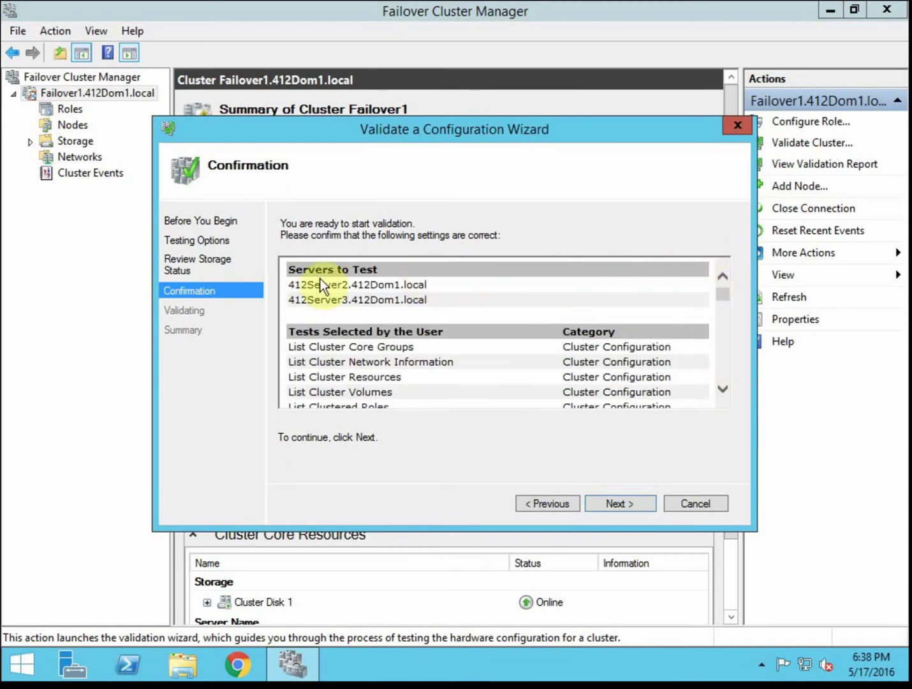
left_click(616, 502)
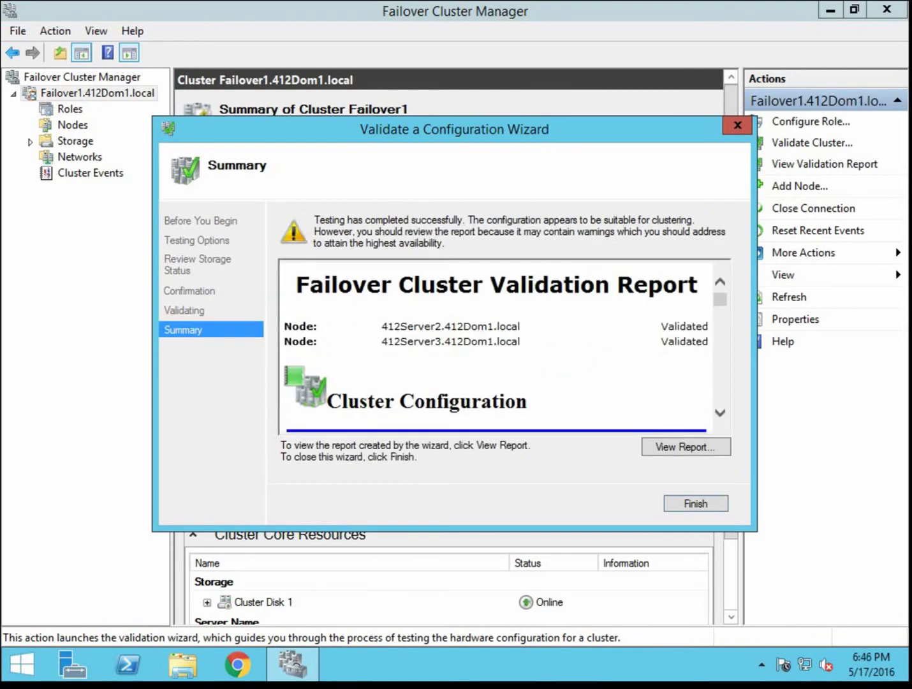
left_click(732, 397)
left_click(724, 416)
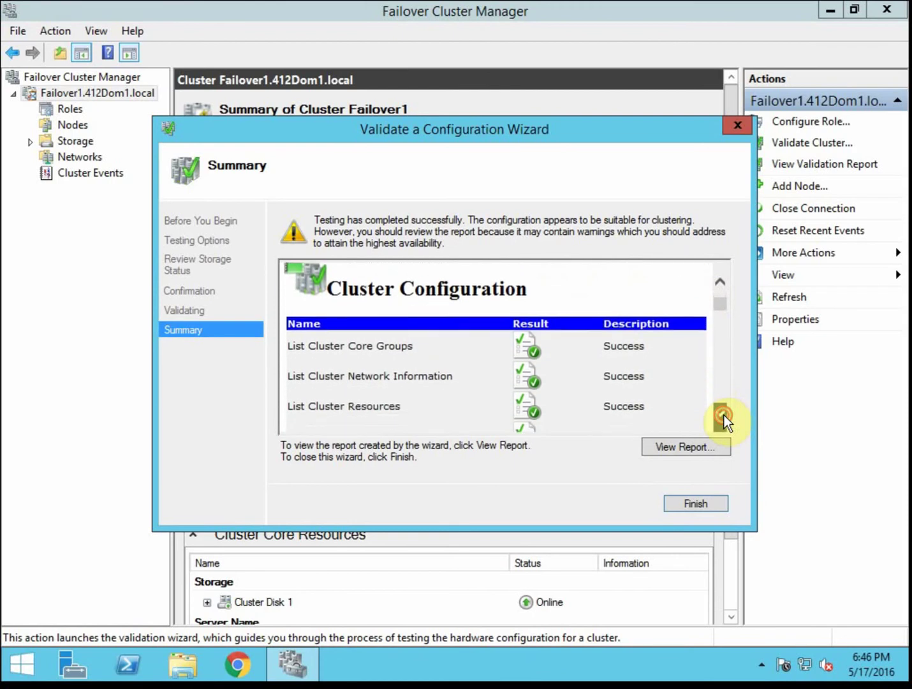
scroll(724, 415, "down", 5)
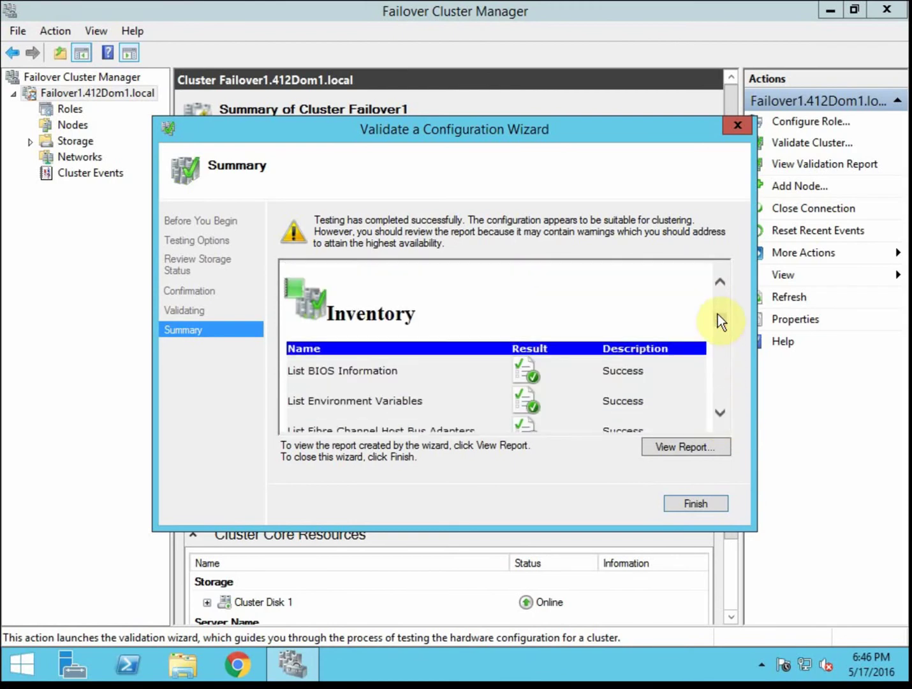
left_click_drag(725, 323, 722, 355)
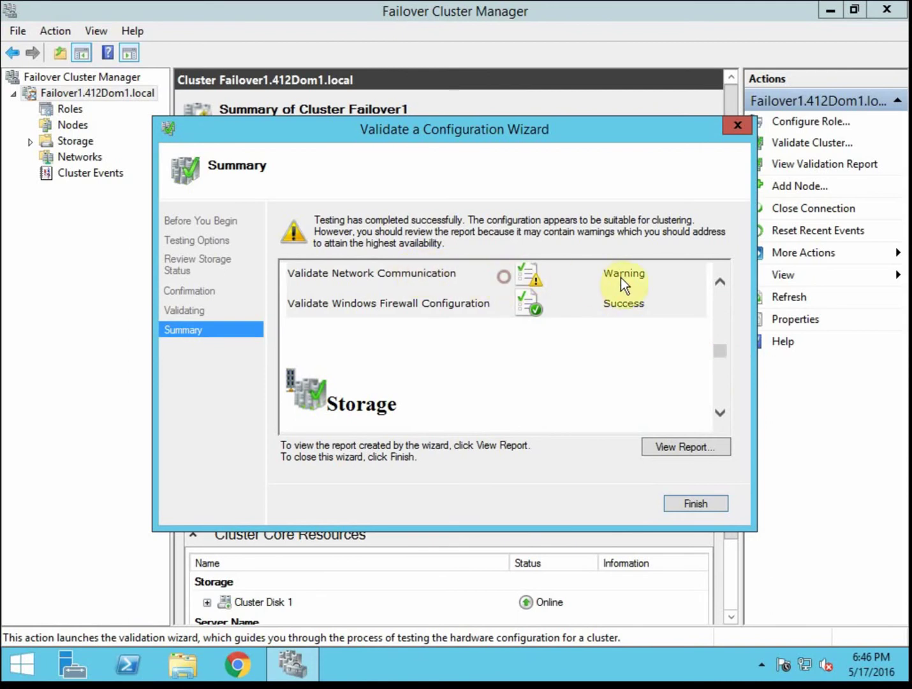
left_click_drag(620, 277, 318, 282)
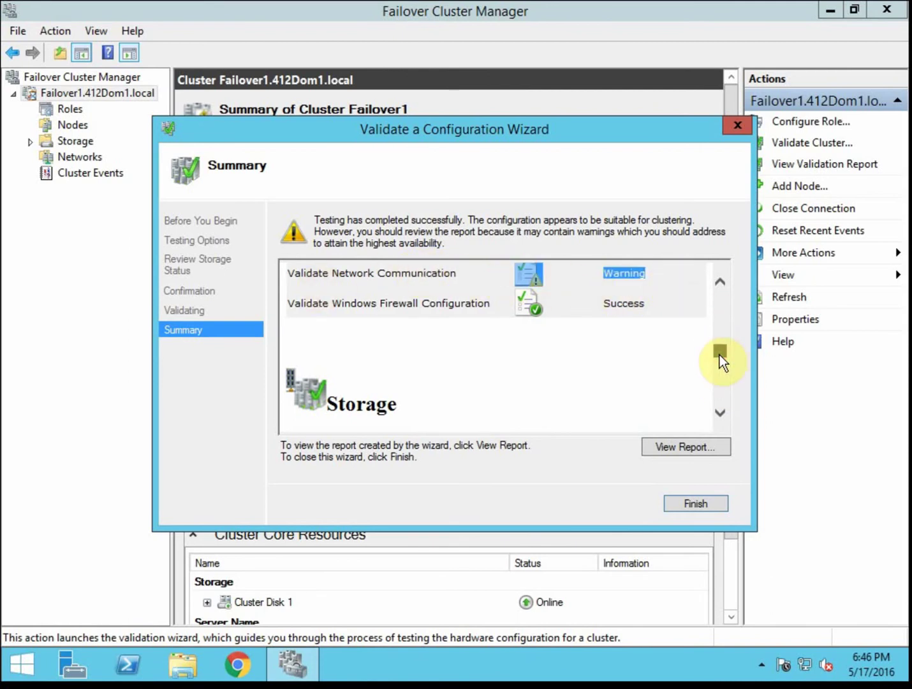
mouse_move(721, 355)
left_mouse_down()
mouse_move(718, 408)
mouse_move(726, 345)
left_mouse_up()
- Open the full validation report in Internet Explorer and examine its .mht file path
left_click(693, 448)
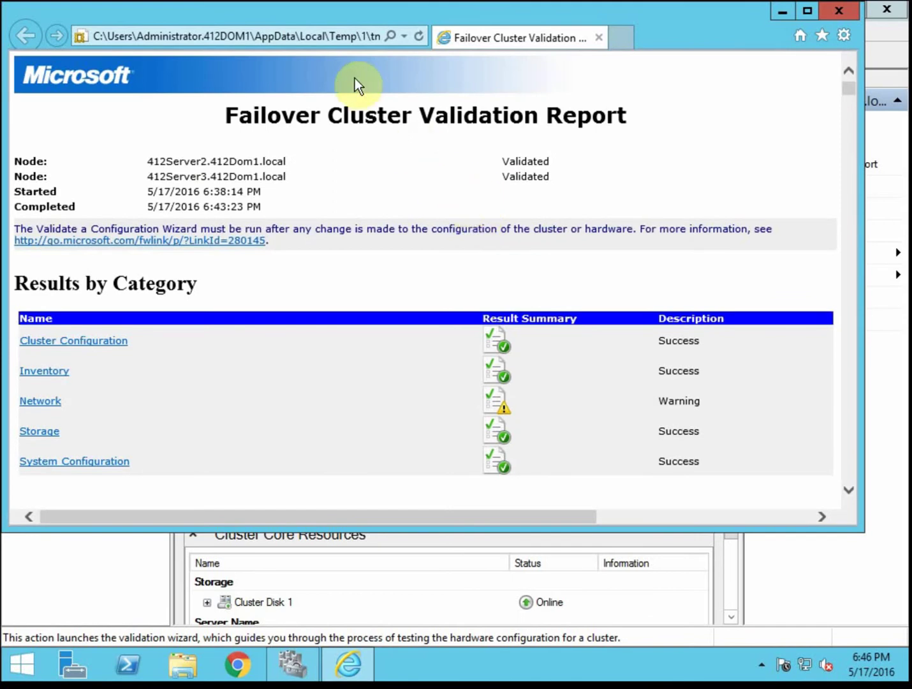
left_click(328, 40)
left_click(309, 37)
double_click(370, 39)
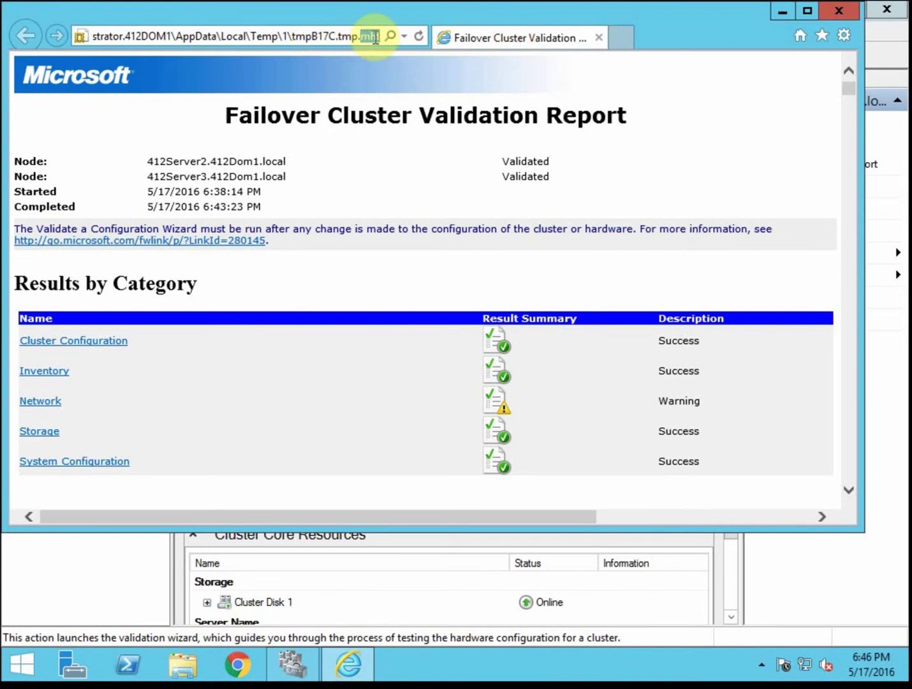
- Jump to the report's Network section and open the Validate Network Communication details
left_click(411, 149)
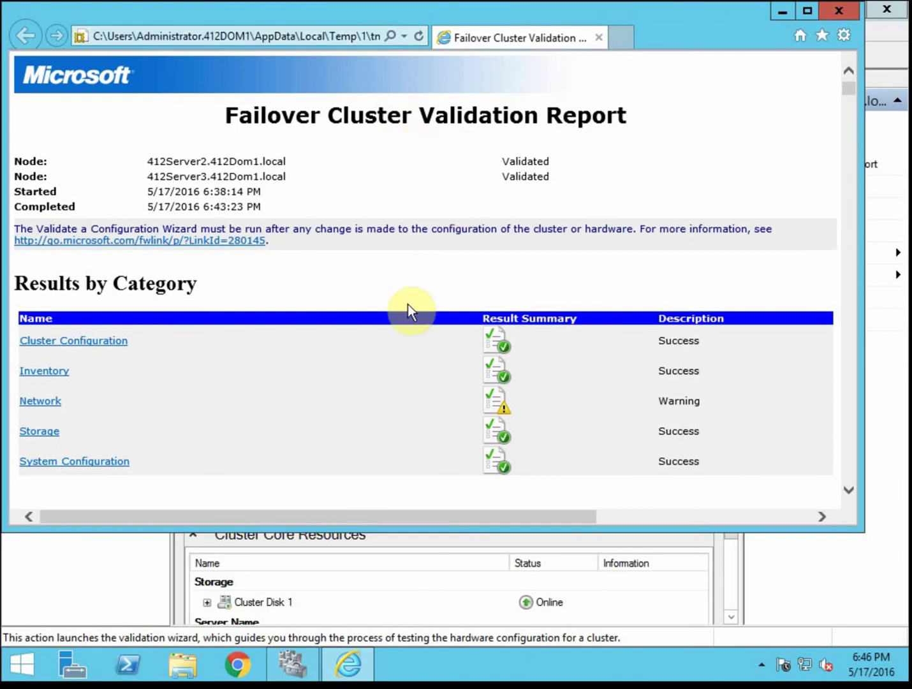
left_click(45, 402)
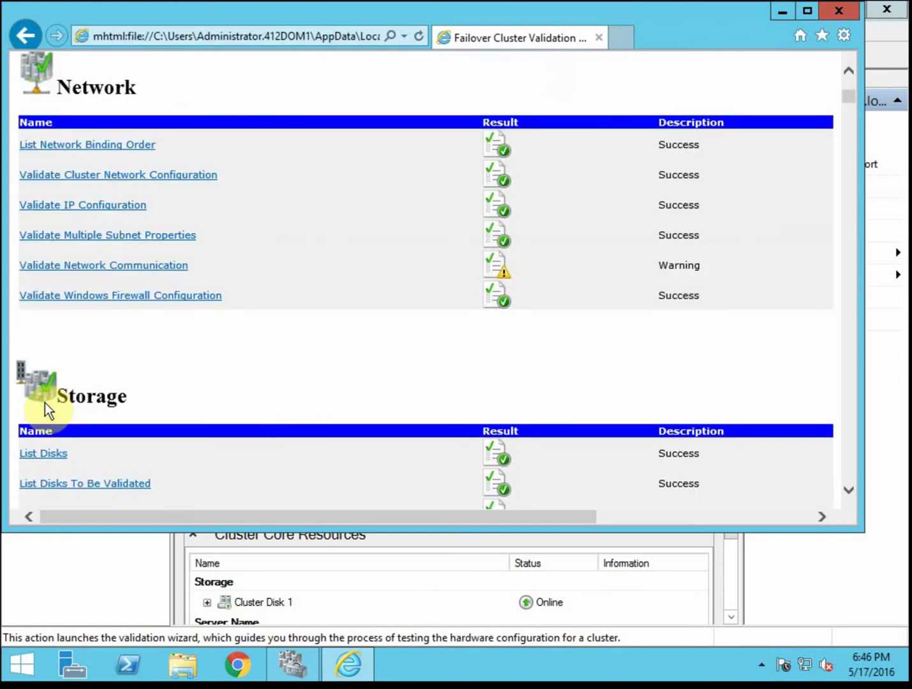
left_click(160, 266)
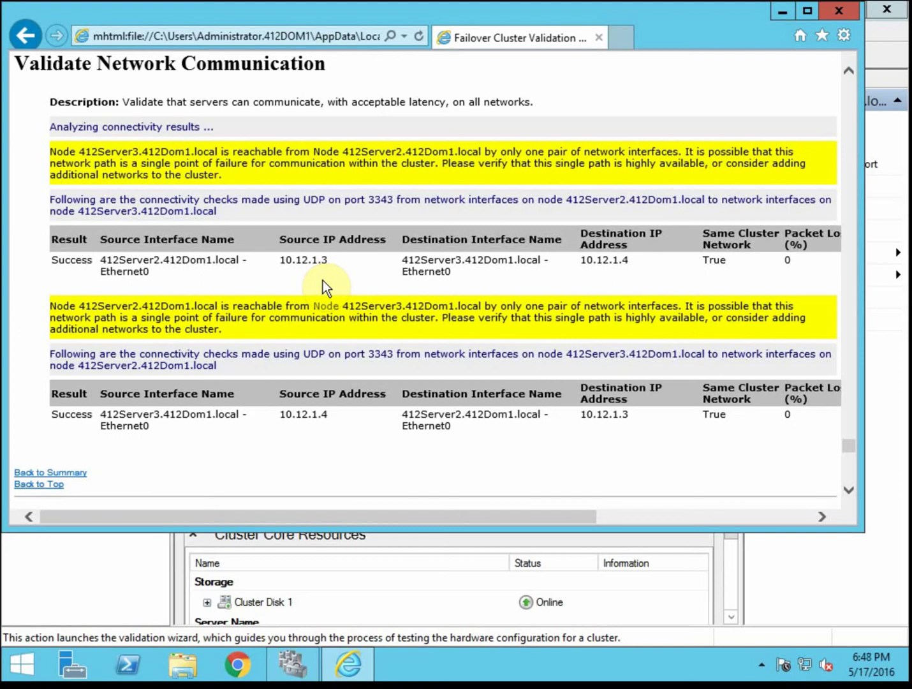
- Close the report and wizard, then view the 1077 error and 1222 warning in Cluster Events
left_click(847, 11)
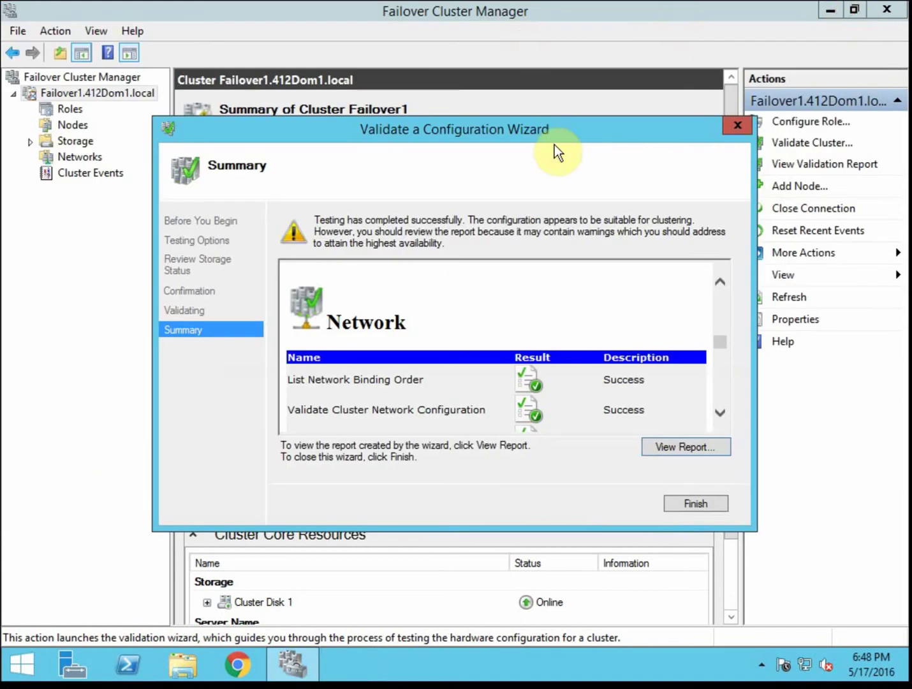
left_click(696, 508)
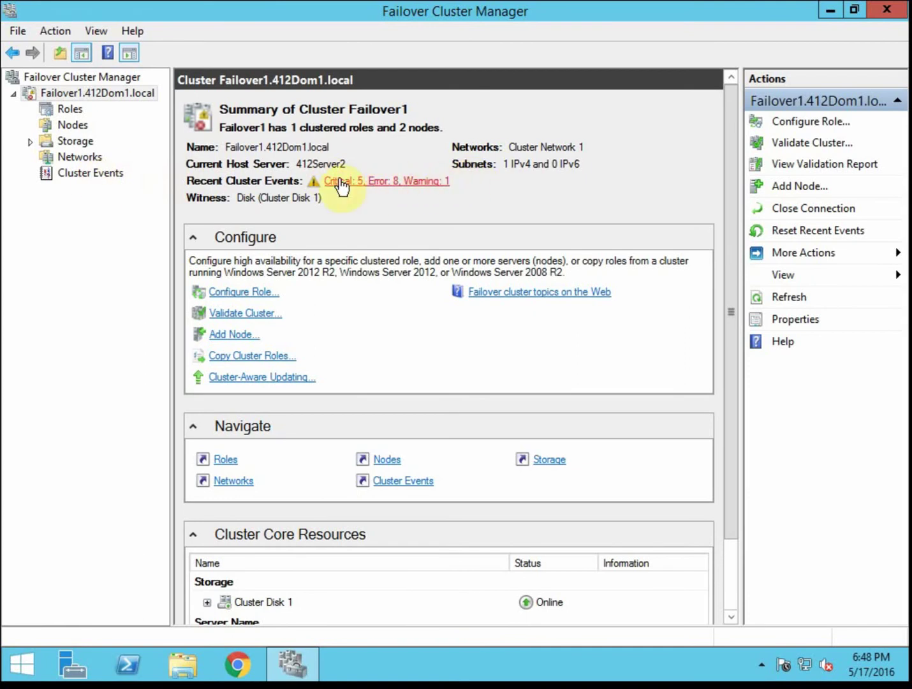
left_click(103, 177)
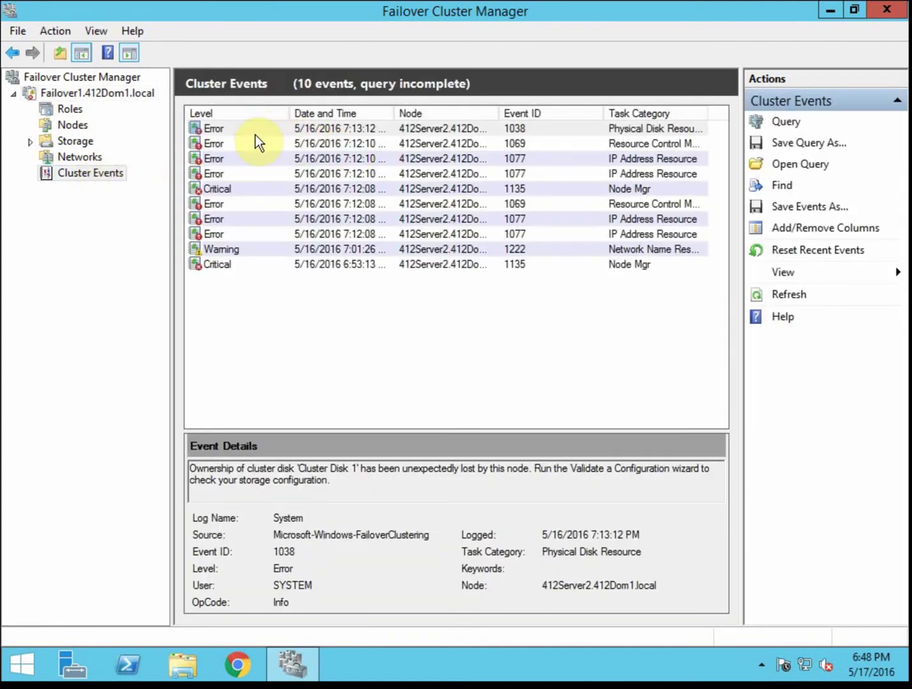
left_click(253, 234)
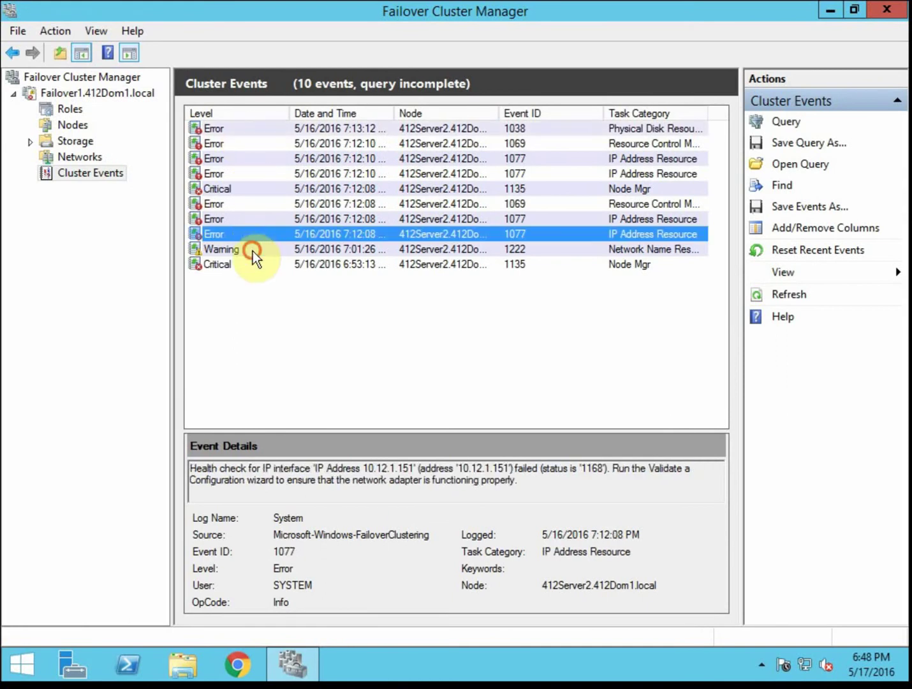
left_click(252, 252)
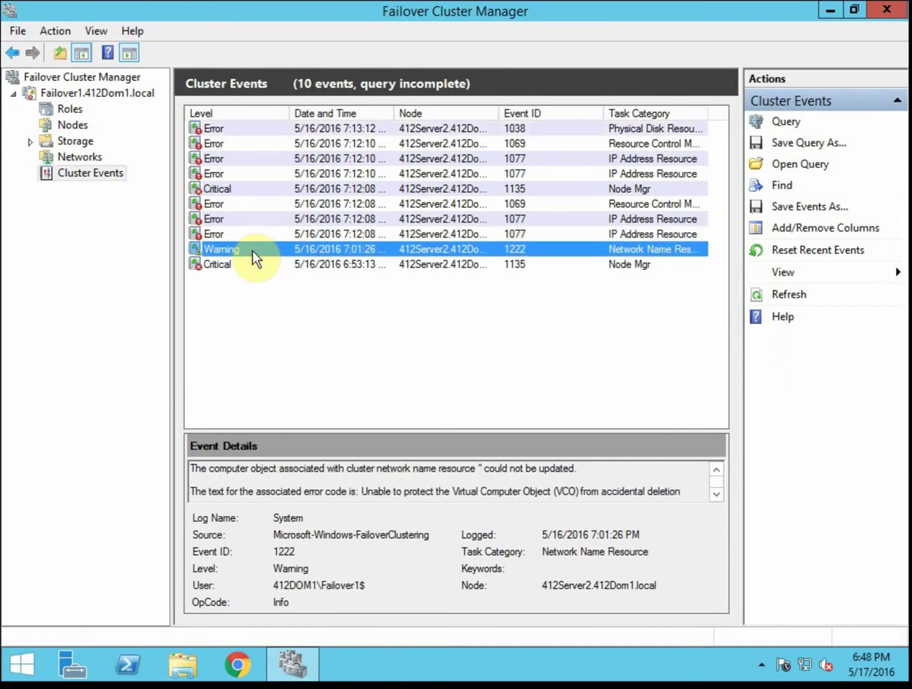
- Narrow the Level, date and Event ID columns and read the 1222 warning description
left_click_drag(290, 113, 254, 112)
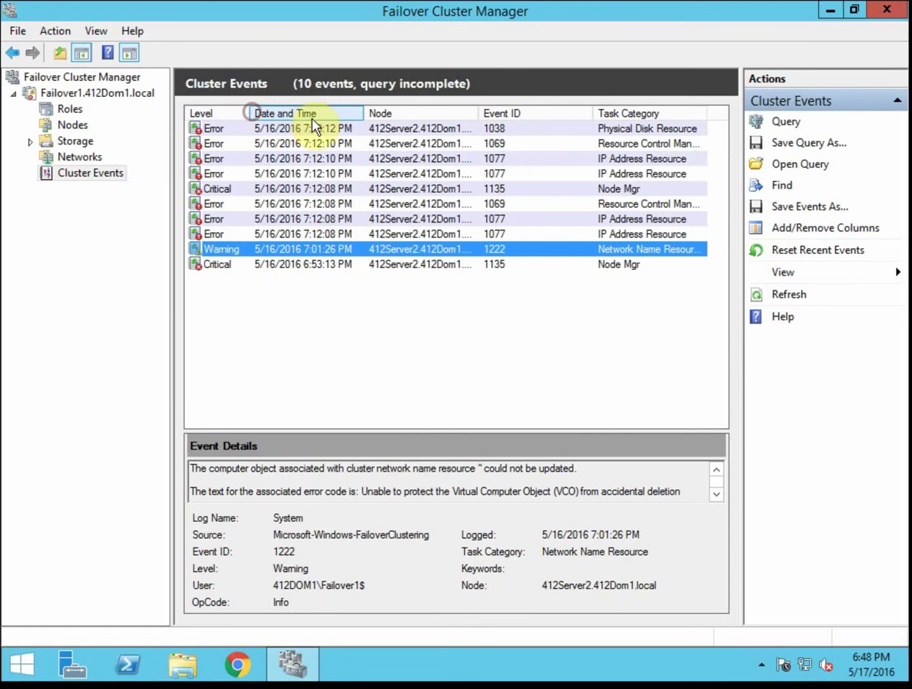
left_click_drag(362, 113, 285, 112)
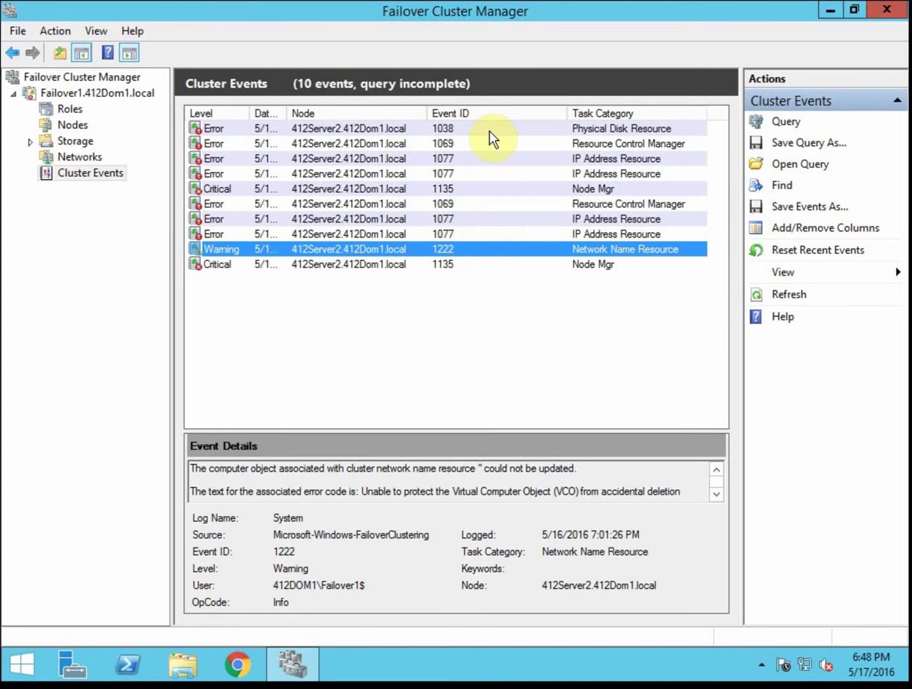
left_click_drag(564, 113, 466, 117)
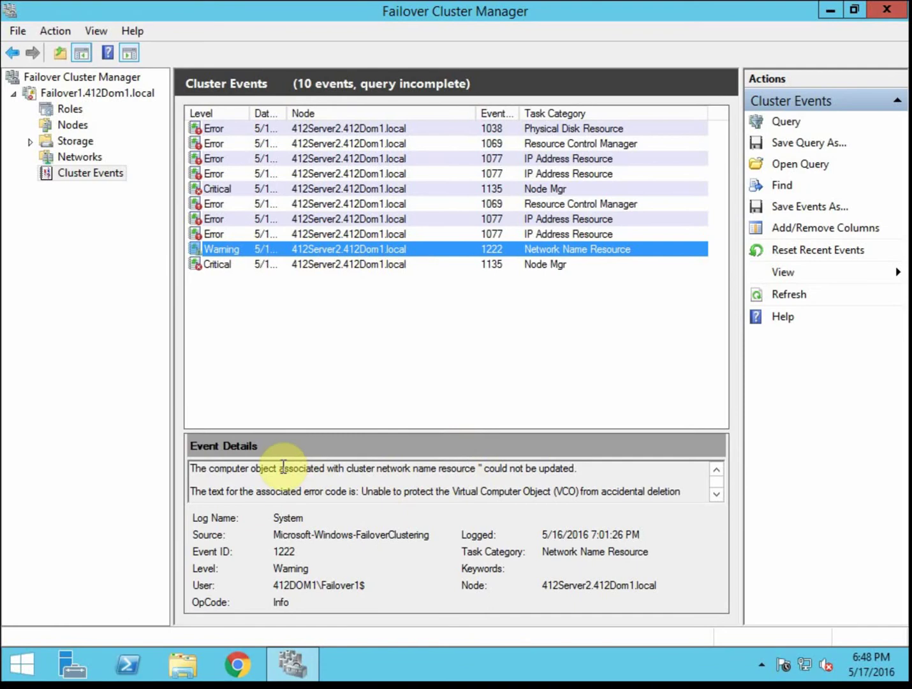
left_click(717, 495)
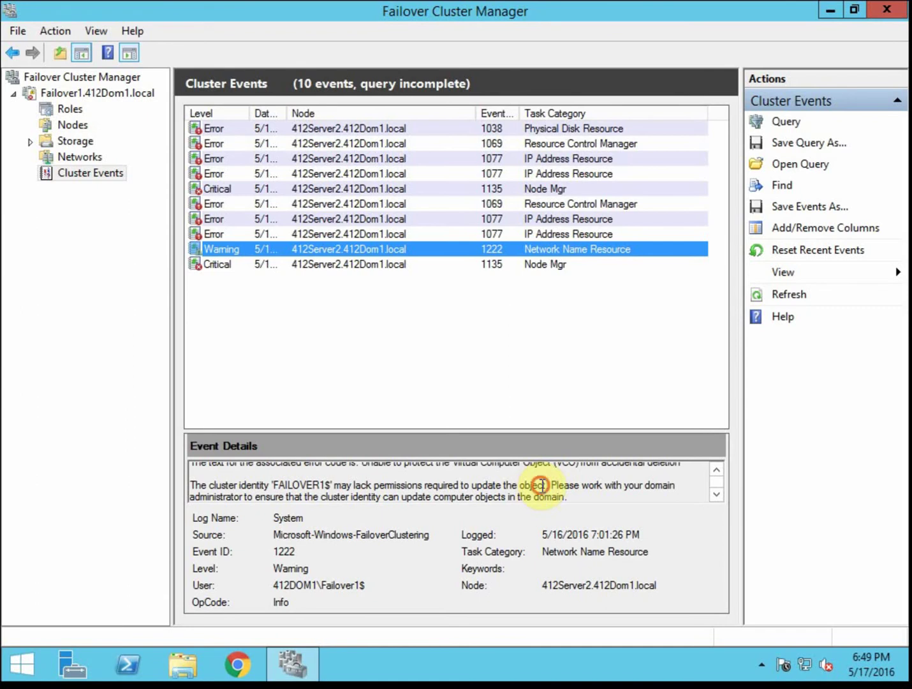
left_click(542, 485)
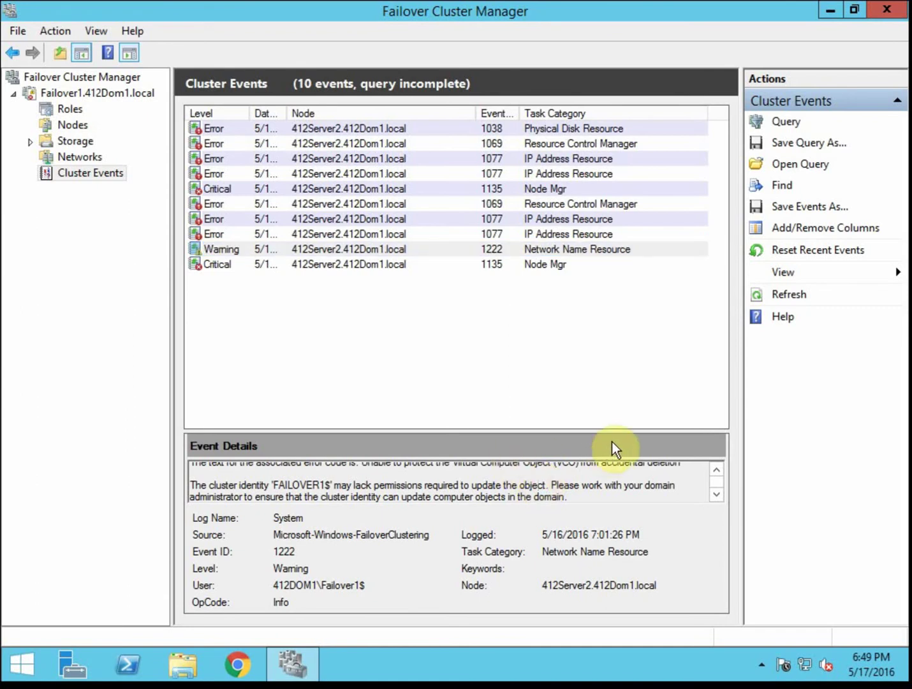
left_click(723, 471)
- Highlight the warning's phrase about protecting the VCO, then clear the event selection
left_click(717, 471)
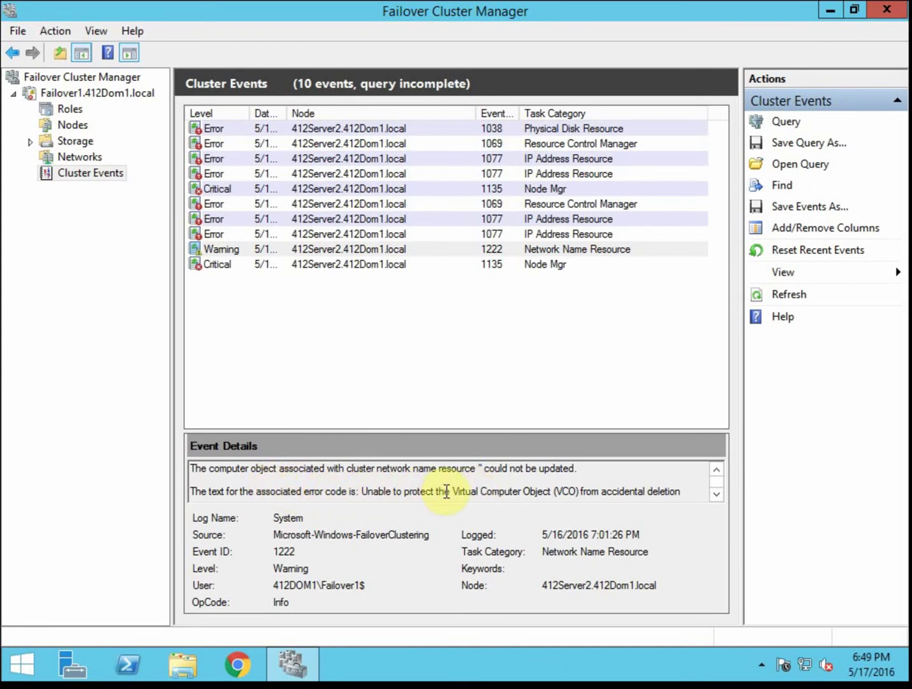
left_click_drag(453, 491, 666, 488)
left_click(673, 379)
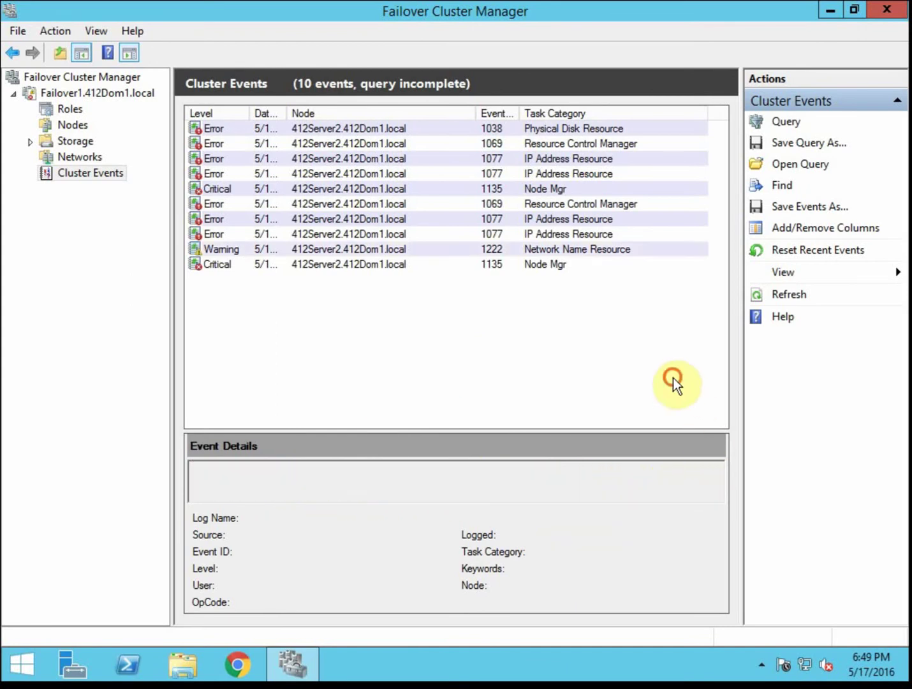
- View the IP Address Resource error details, then return to the Failover1 cluster summary
left_click(572, 234)
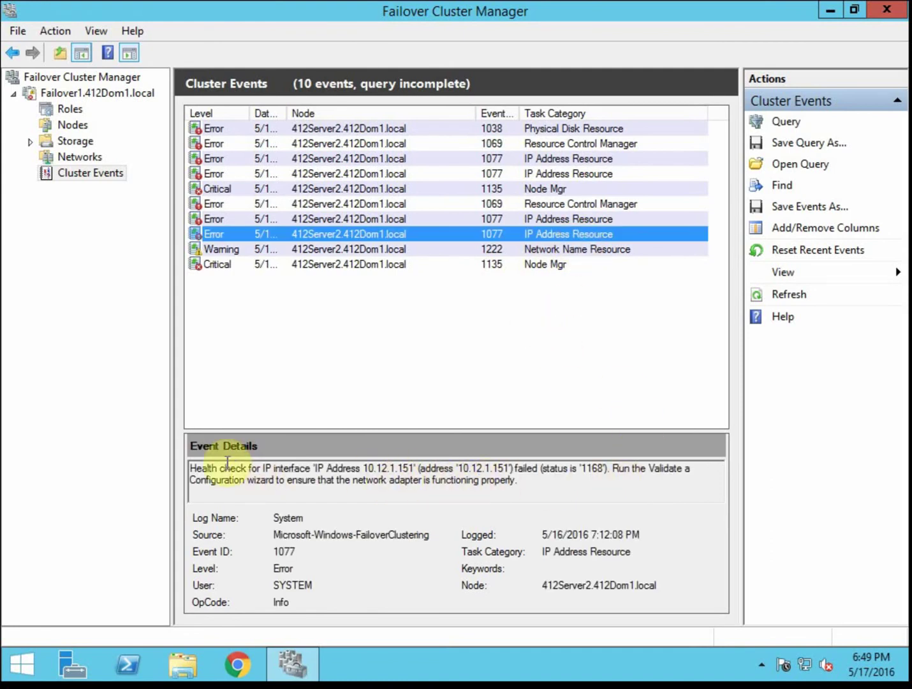
left_click(579, 221)
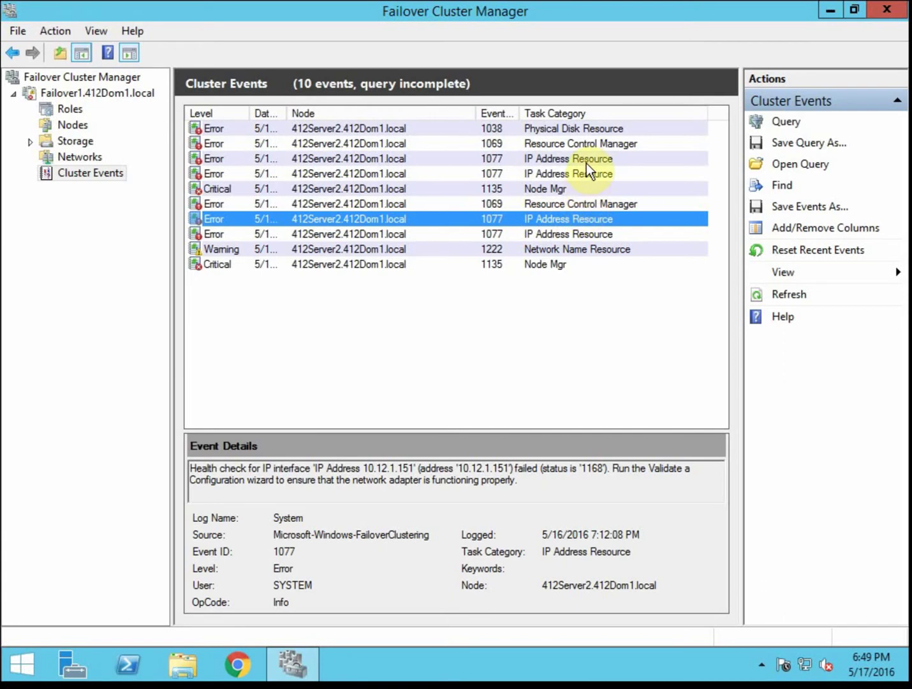
left_click(364, 313)
left_click(67, 92)
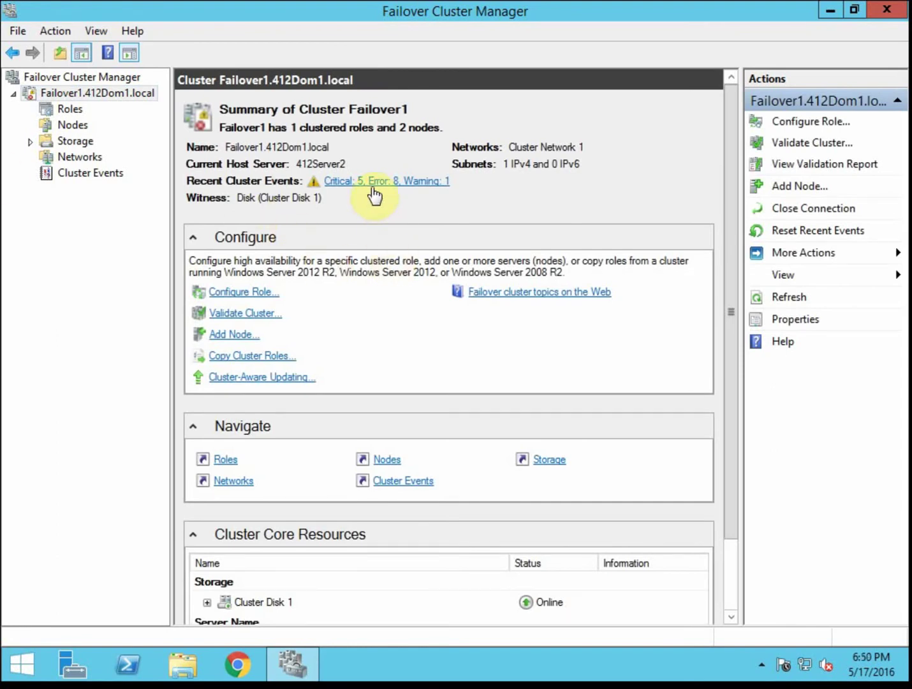
- Search Windows for 'cluster' from Start, then dismiss the results back to Failover Cluster Manager
left_click(28, 663)
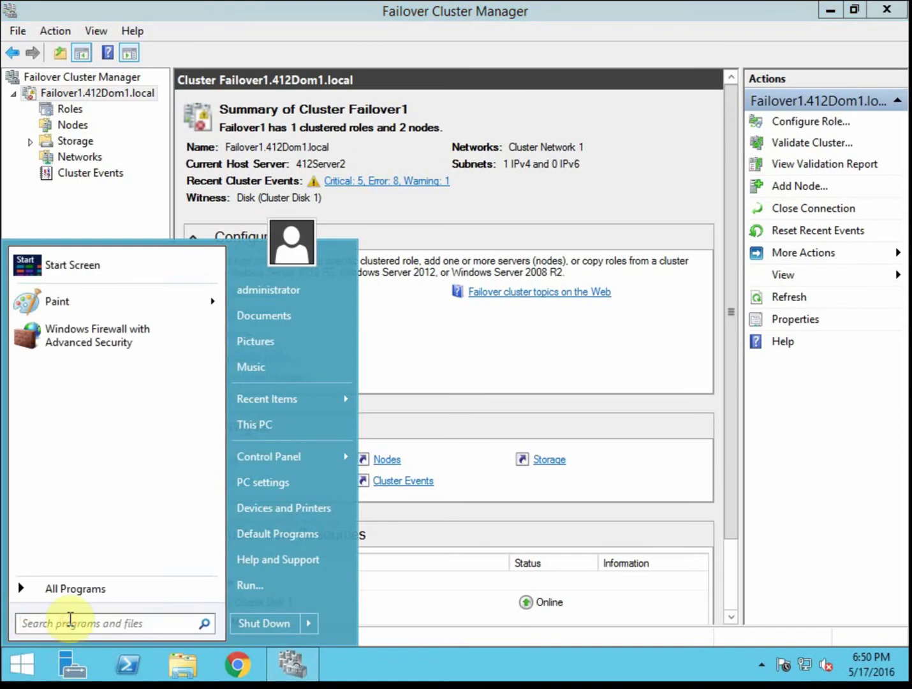
type("cluster")
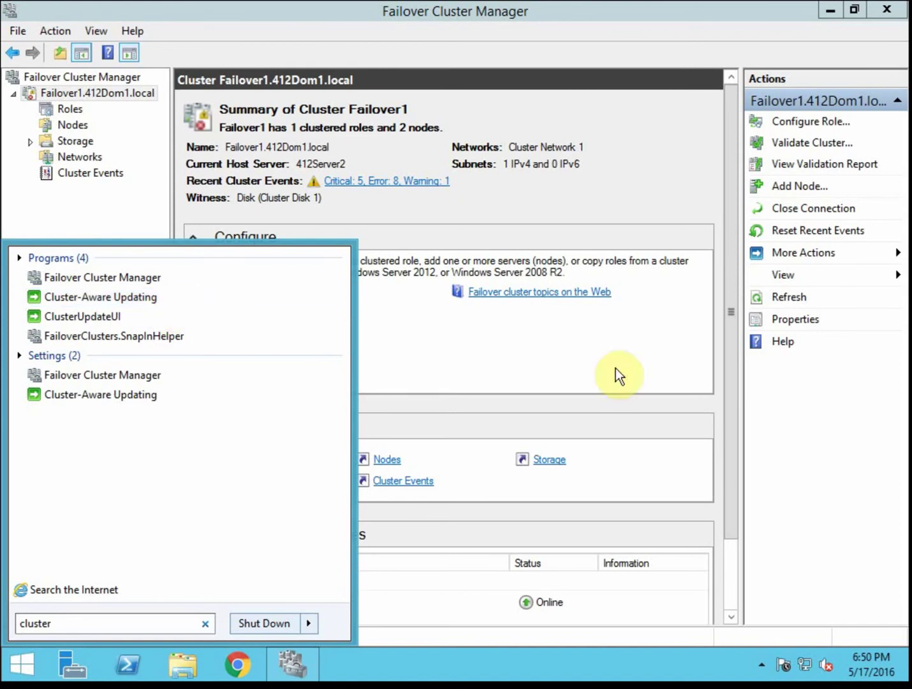
left_click(642, 356)
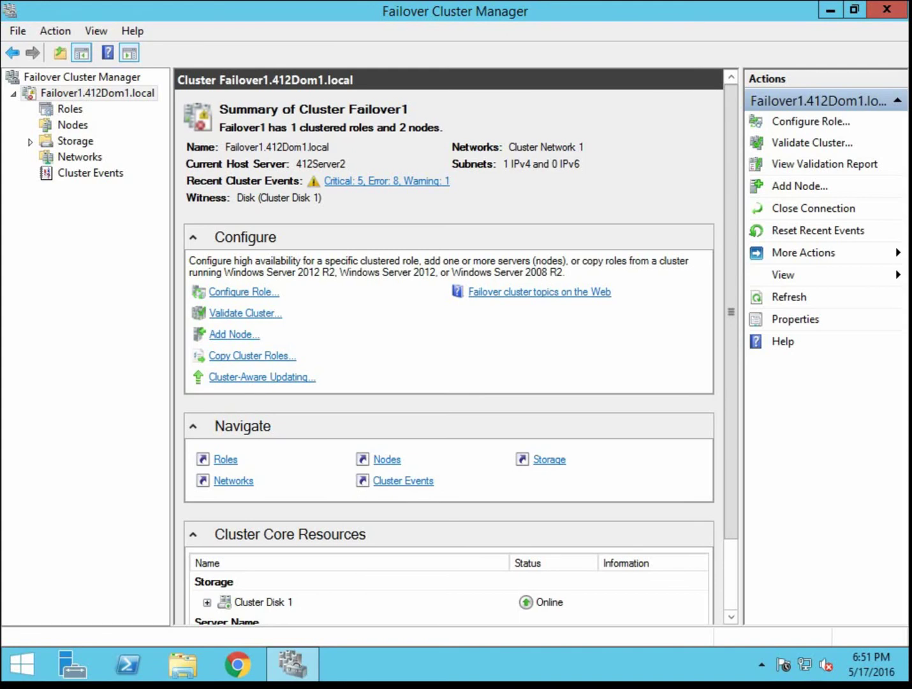
- Shut down the Failover1 cluster through More Actions > Shut Down Cluster and confirm with Yes
right_click(101, 93)
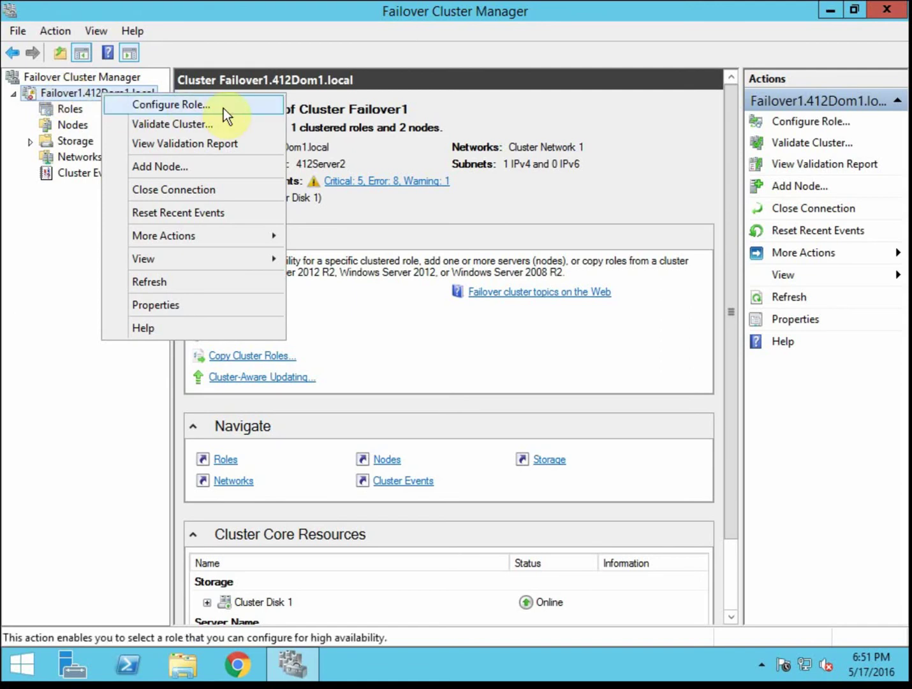
left_click(118, 236)
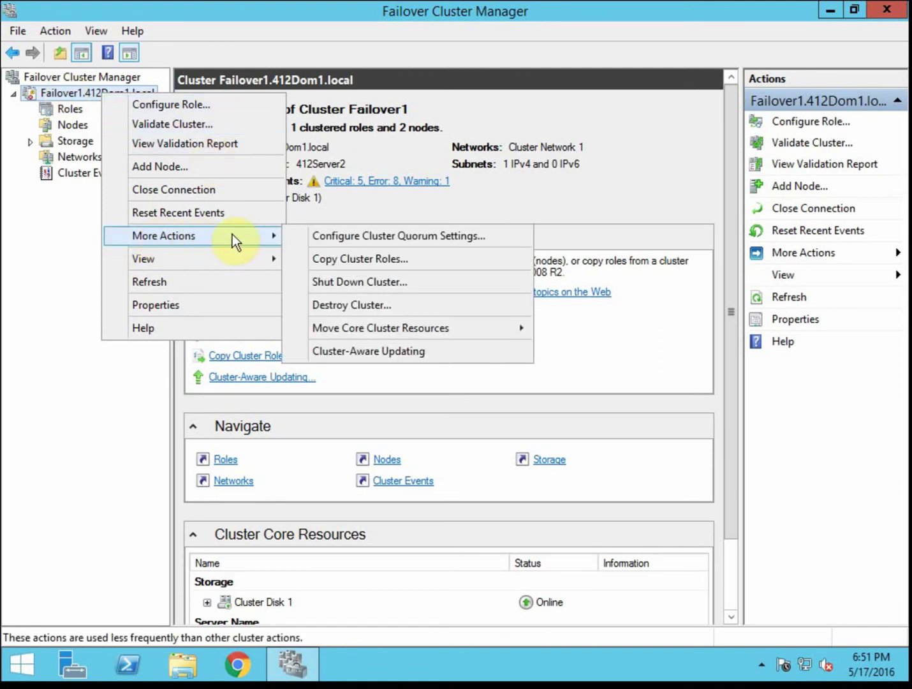
left_click(434, 284)
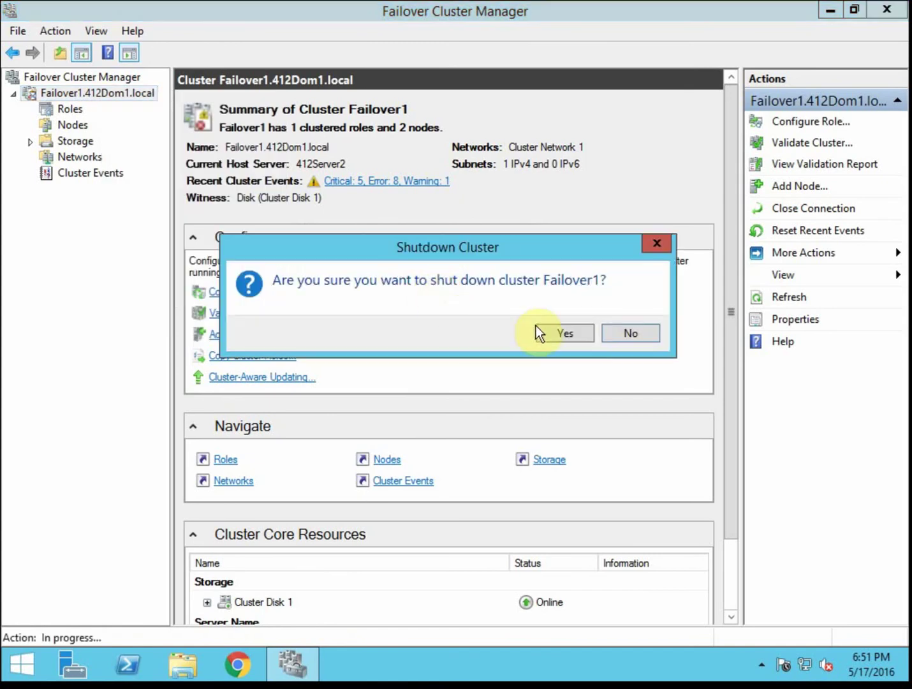
left_click(560, 333)
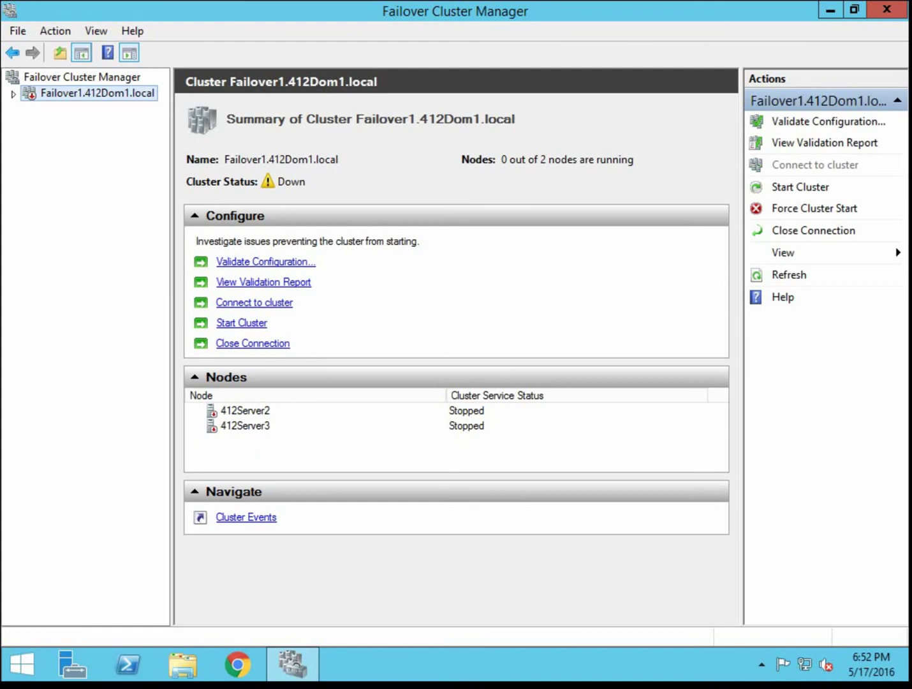
left_click(115, 433)
- Review the Get-Cluster entry in the Notepad++ notes, minimize them and launch Windows PowerShell
key("alt+Tab")
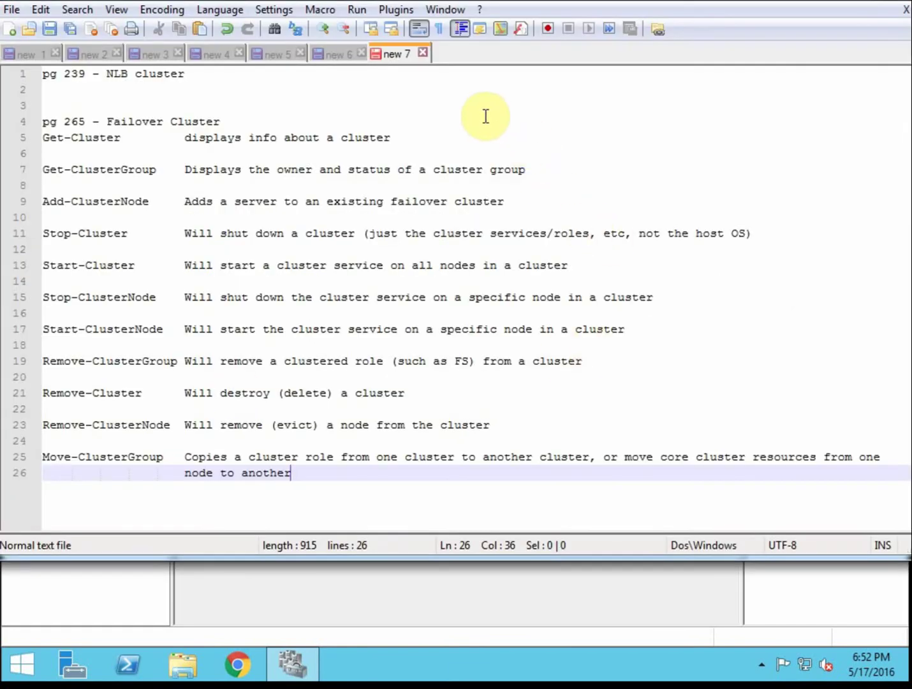
left_click(460, 136)
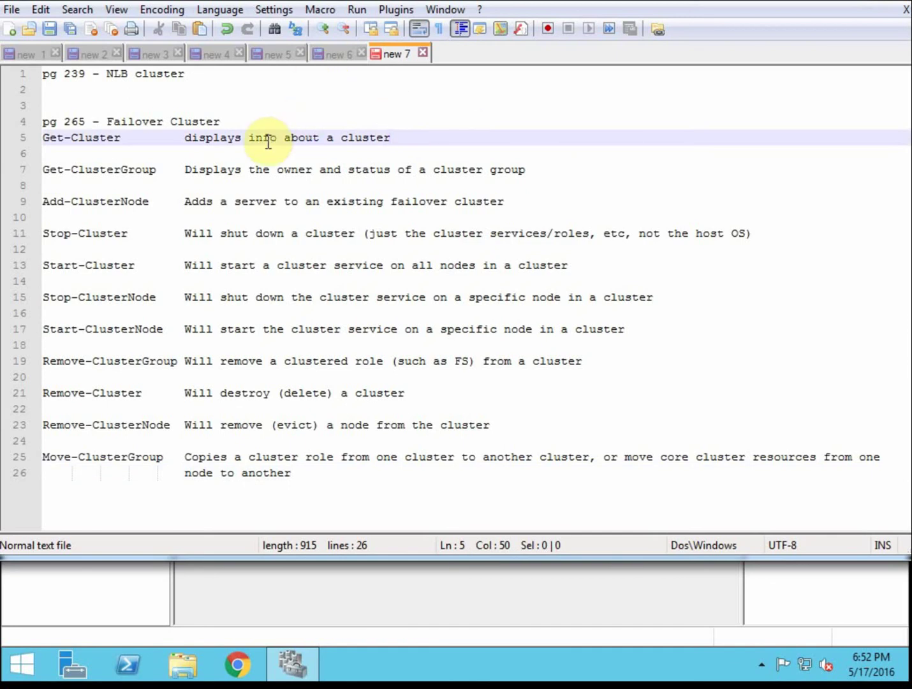
left_click(259, 72)
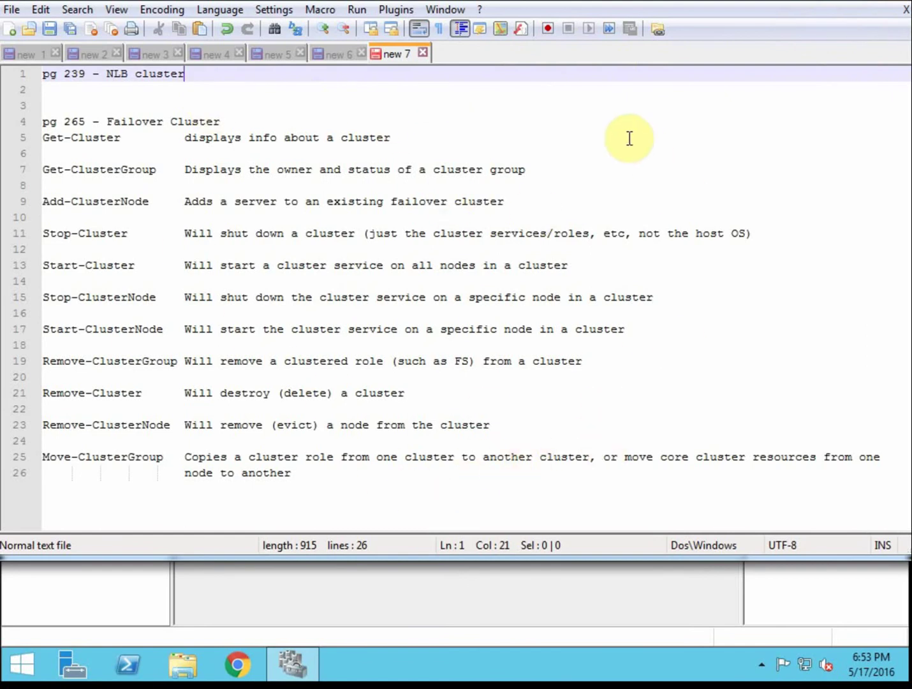
left_click_drag(122, 139, 40, 138)
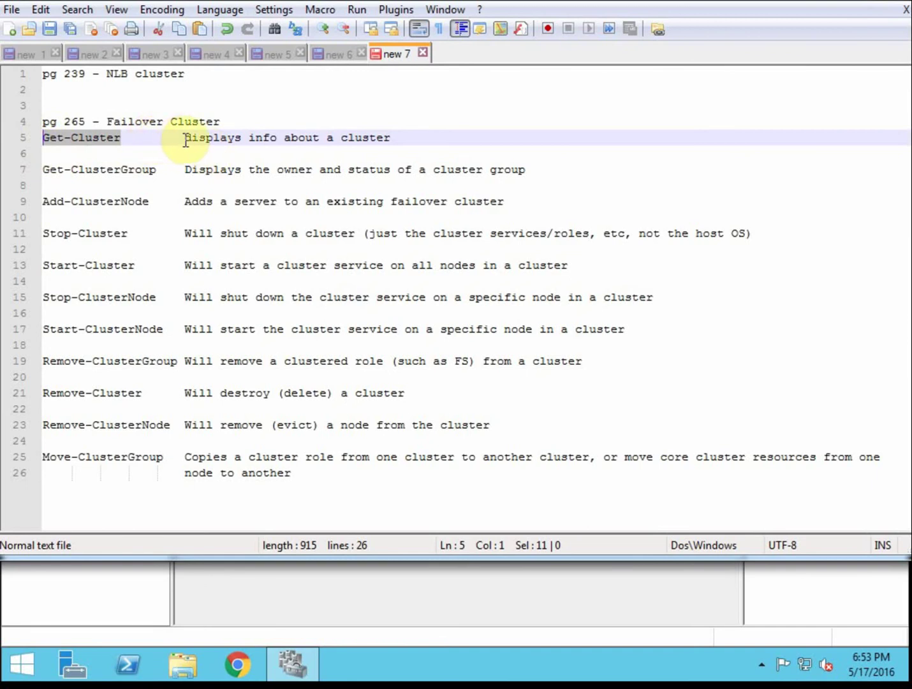
left_click_drag(185, 139, 388, 140)
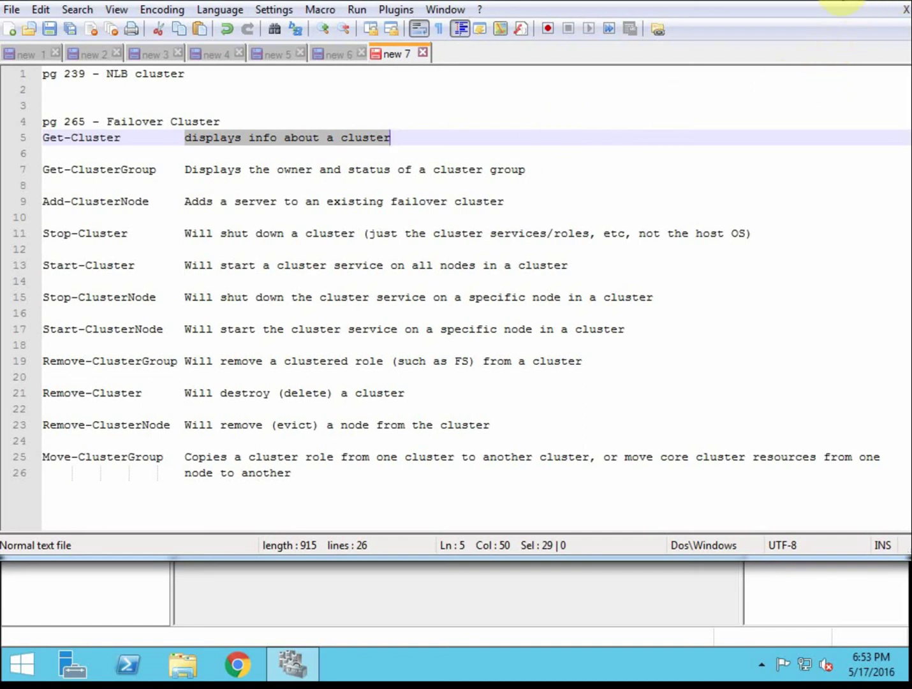
left_click(842, 3)
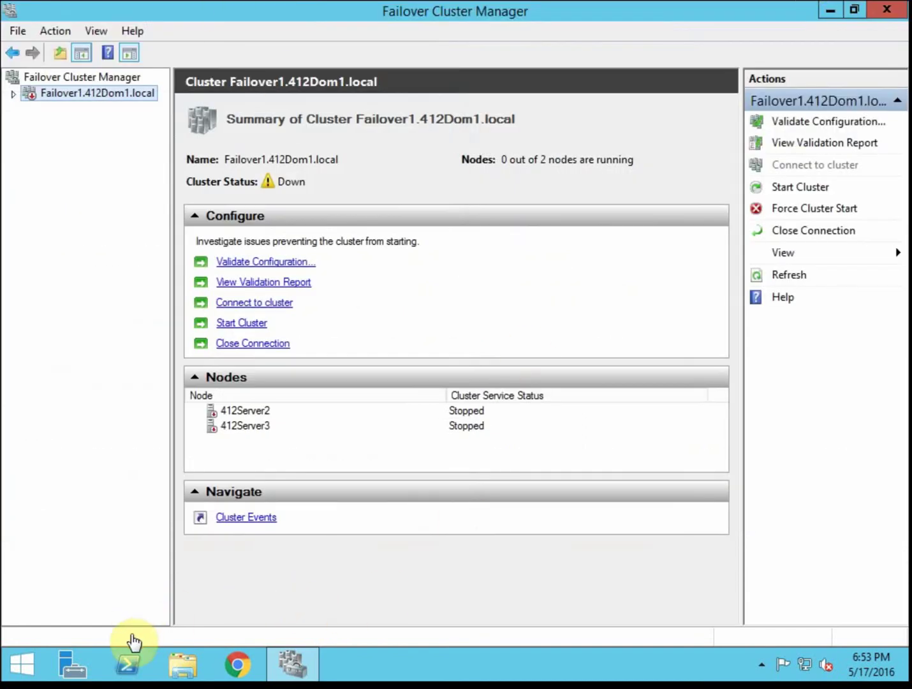
left_click(141, 665)
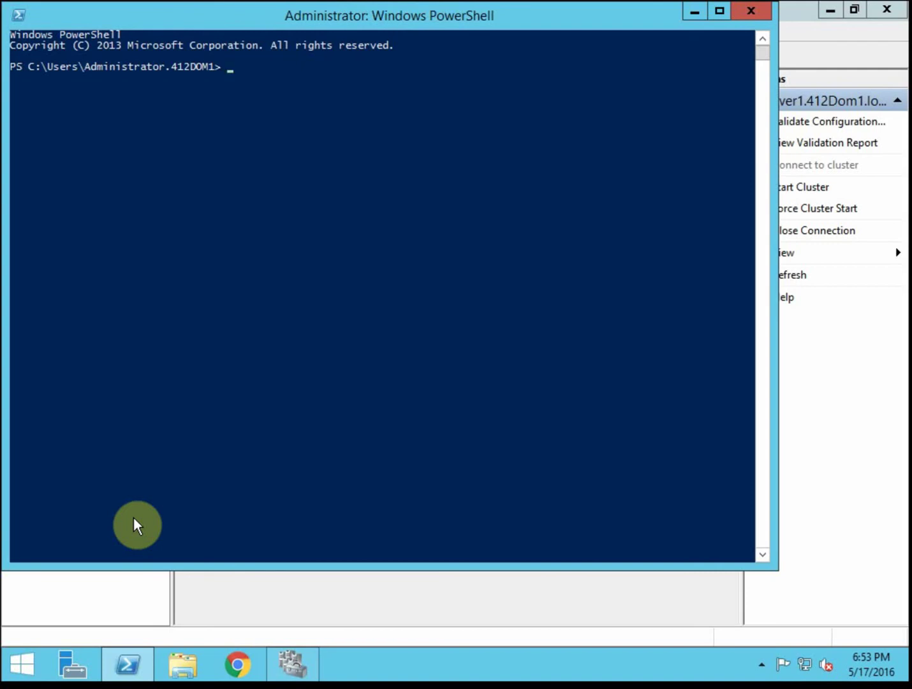
- Run start-cluster in the PowerShell console to bring Failover1 back online
type("start-cluster")
key("Return")
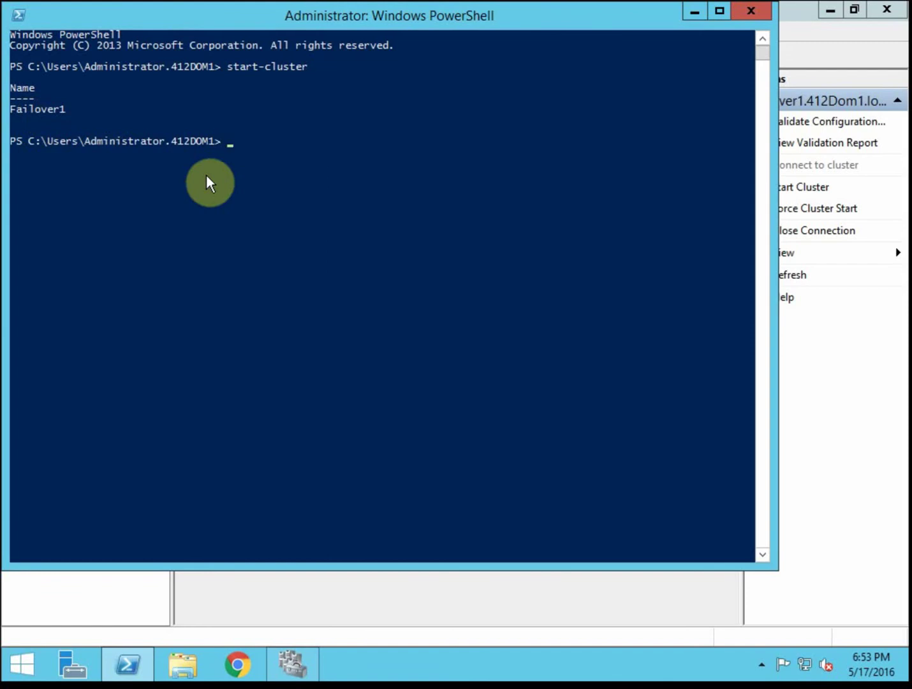
- Reconnect Failover Cluster Manager to Failover1 and expand its tree, then return to PowerShell
left_click(816, 27)
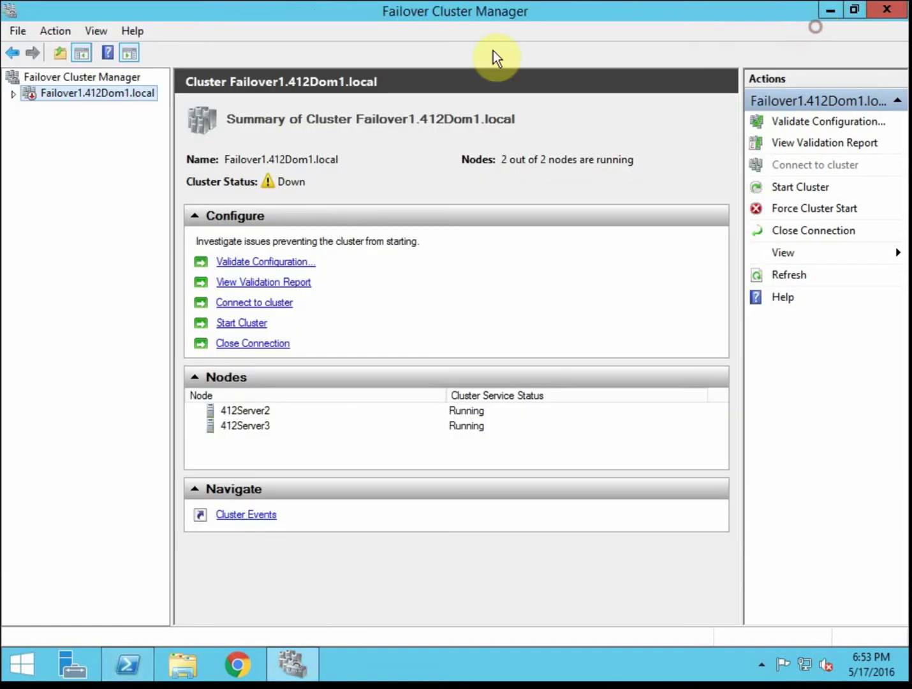
left_click(59, 31)
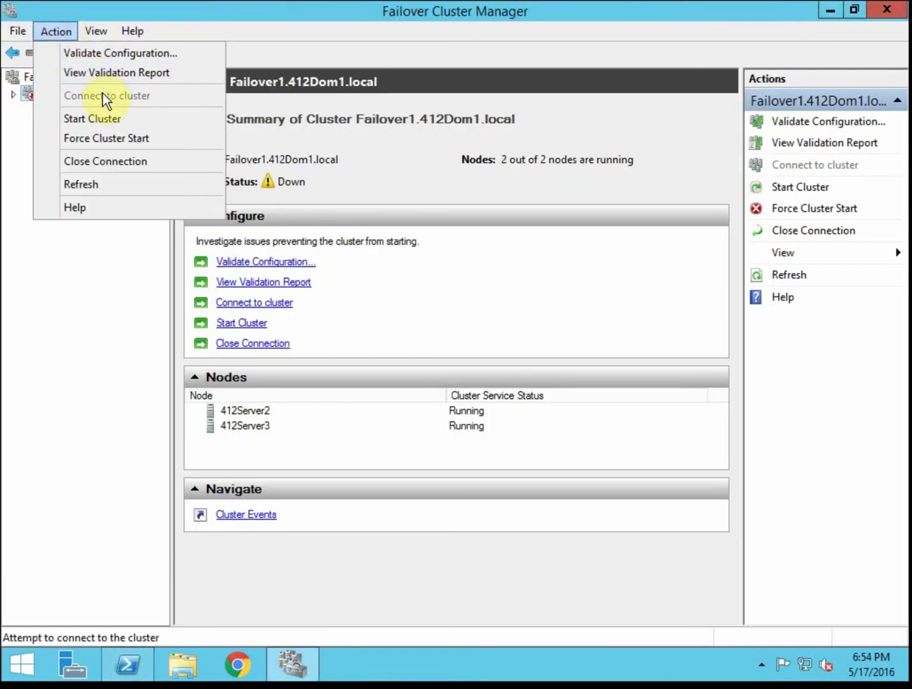
left_click(105, 137)
left_click(38, 94)
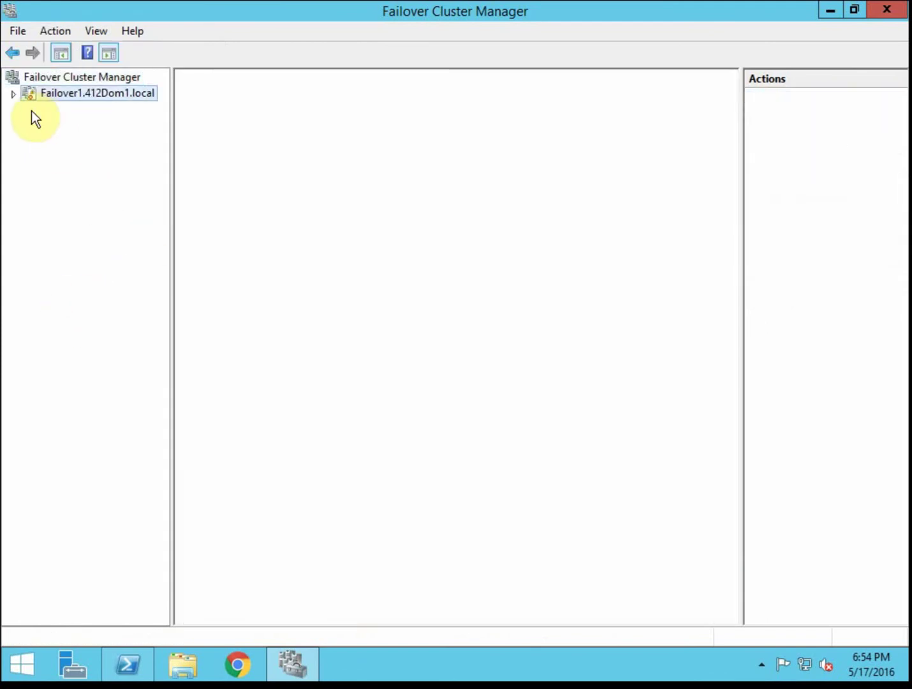
left_click(14, 95)
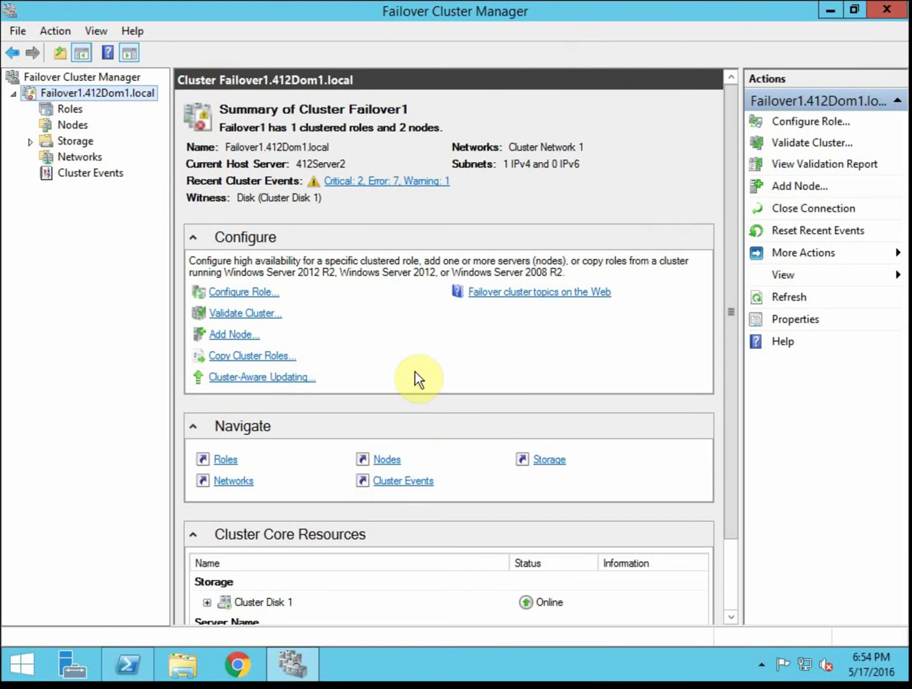
left_click(134, 662)
left_click(375, 277)
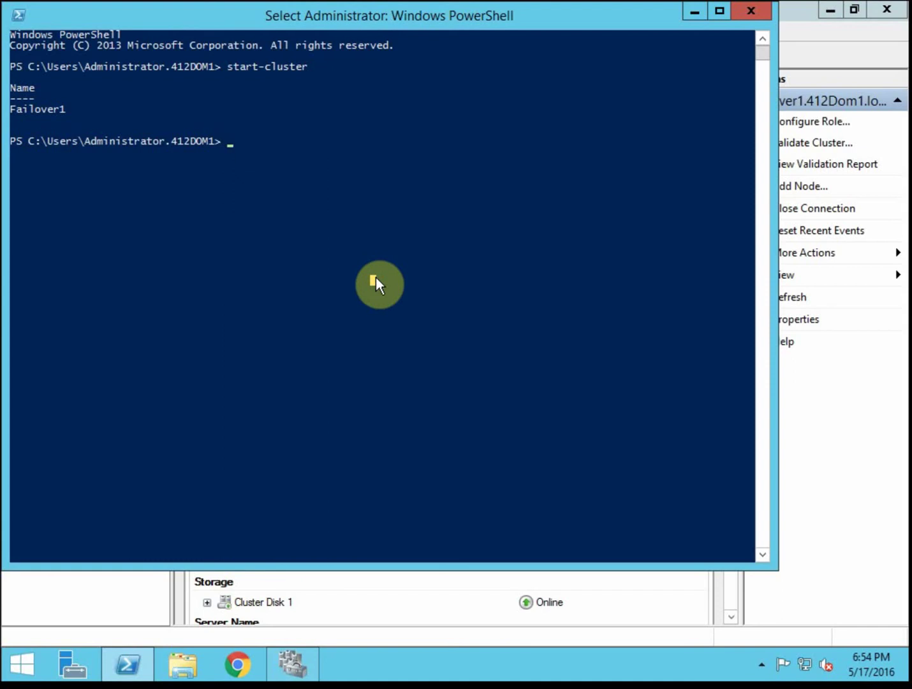
- Run get-cluster, then get-cluster | format-list -property * to list every cluster property
type("get")
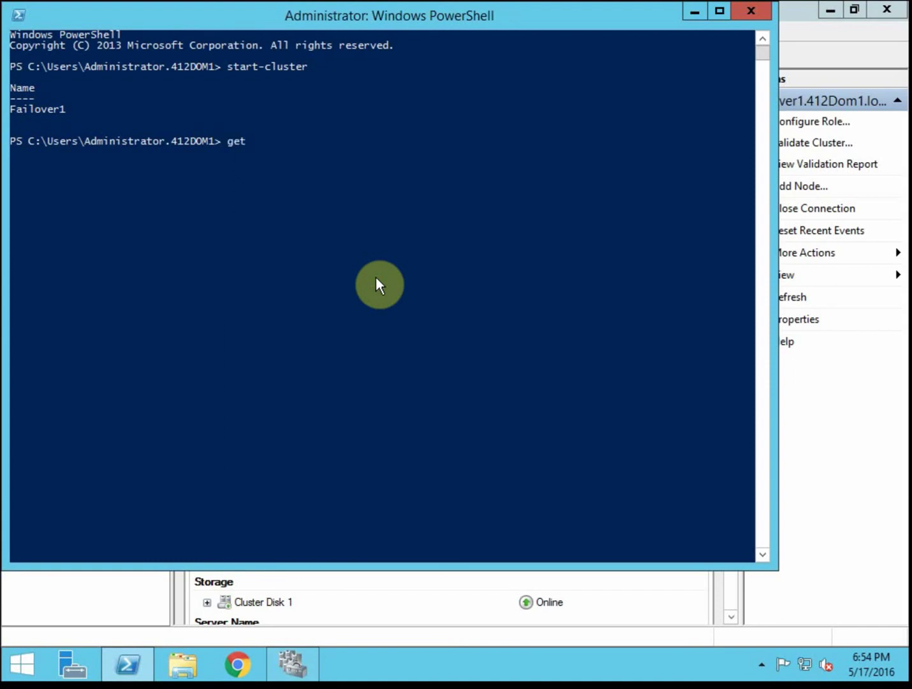
type("-cluster")
key("Return")
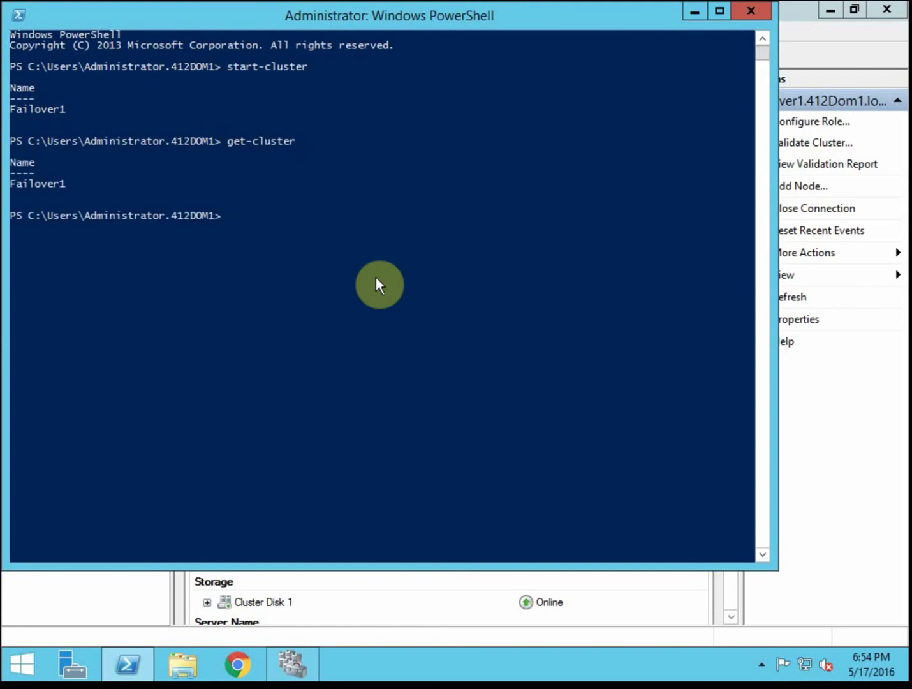
type("get-cluster | format-list")
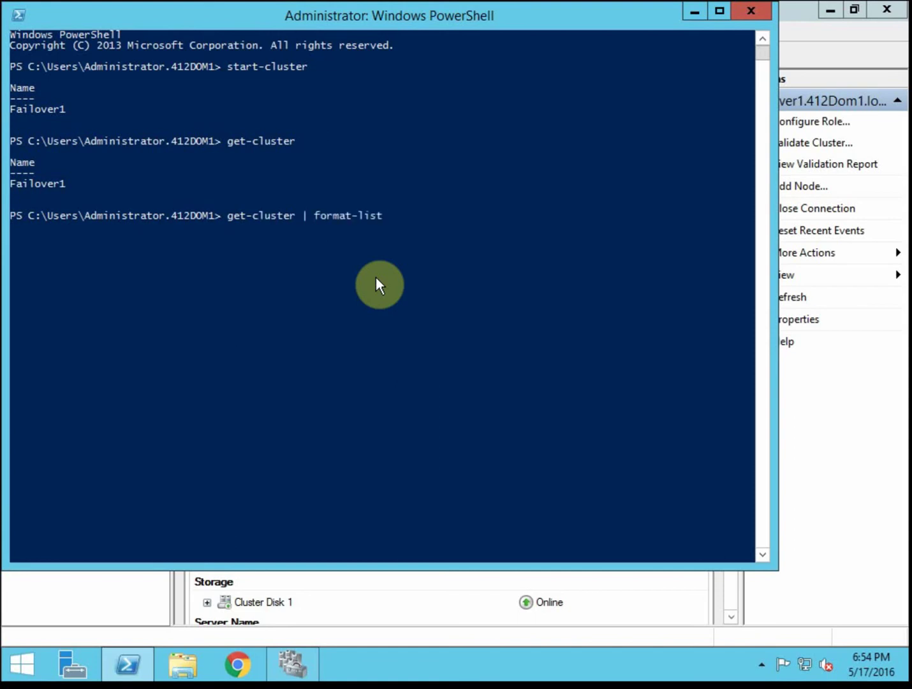
type(" -property *")
key("Return")
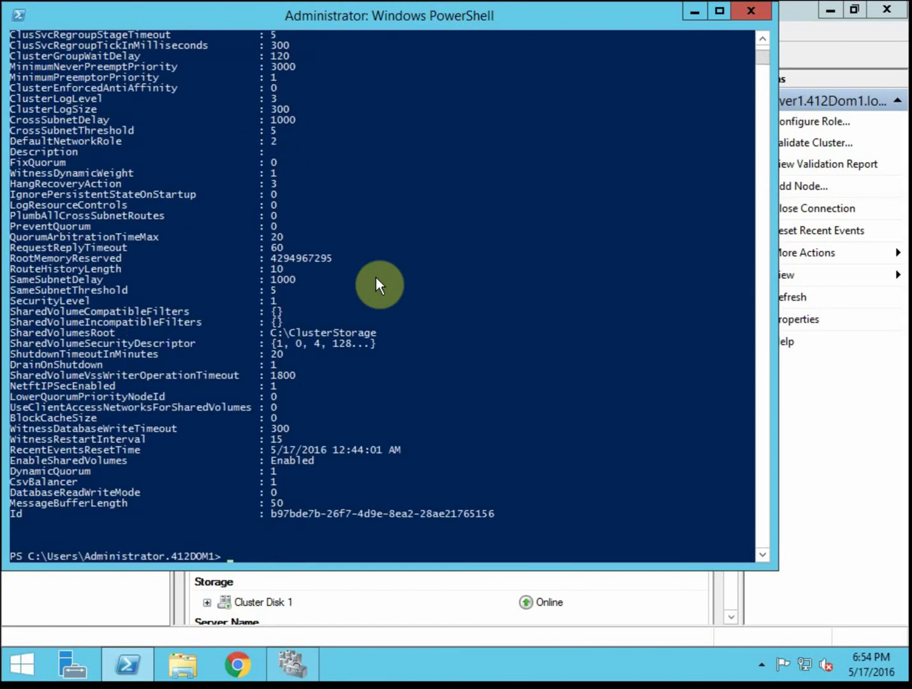
- Scroll through the full cluster property listing in the PowerShell console
scroll(304, 488, "up", 4)
scroll(304, 485, "up", 2)
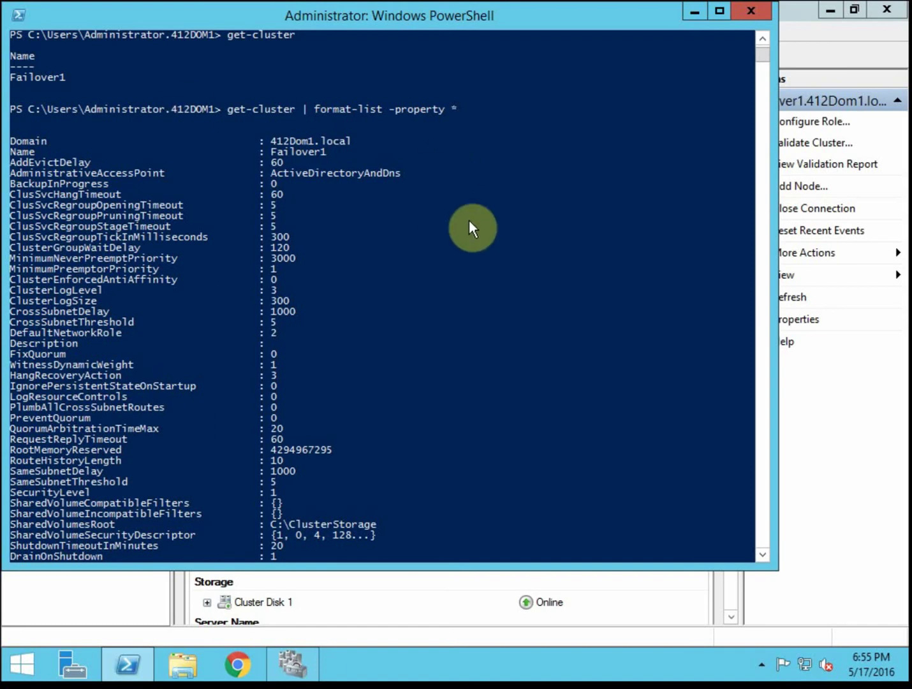
left_click(405, 195)
scroll(404, 196, "down", 2)
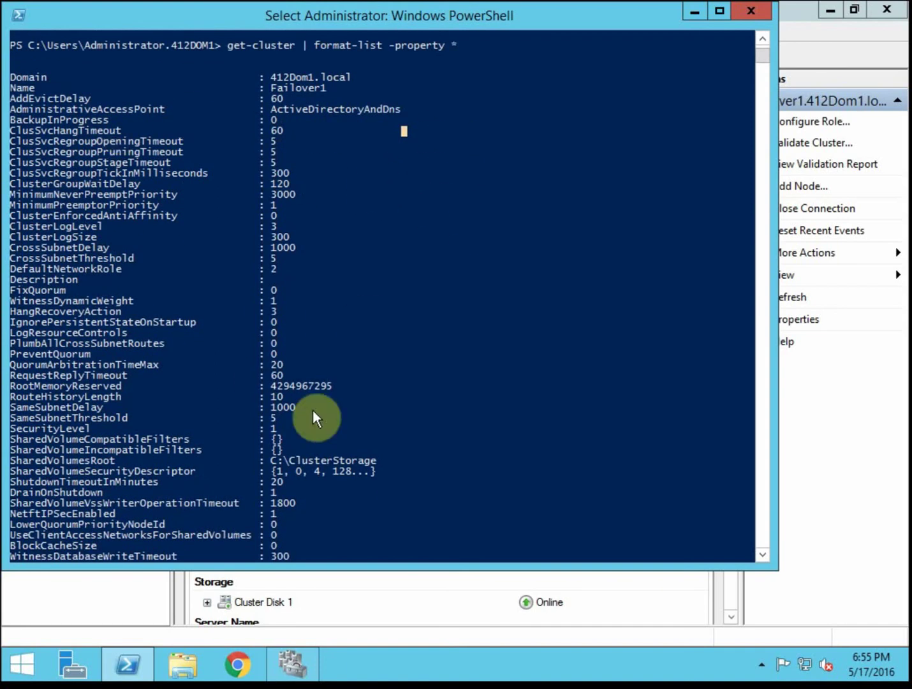
scroll(468, 453, "down", 3)
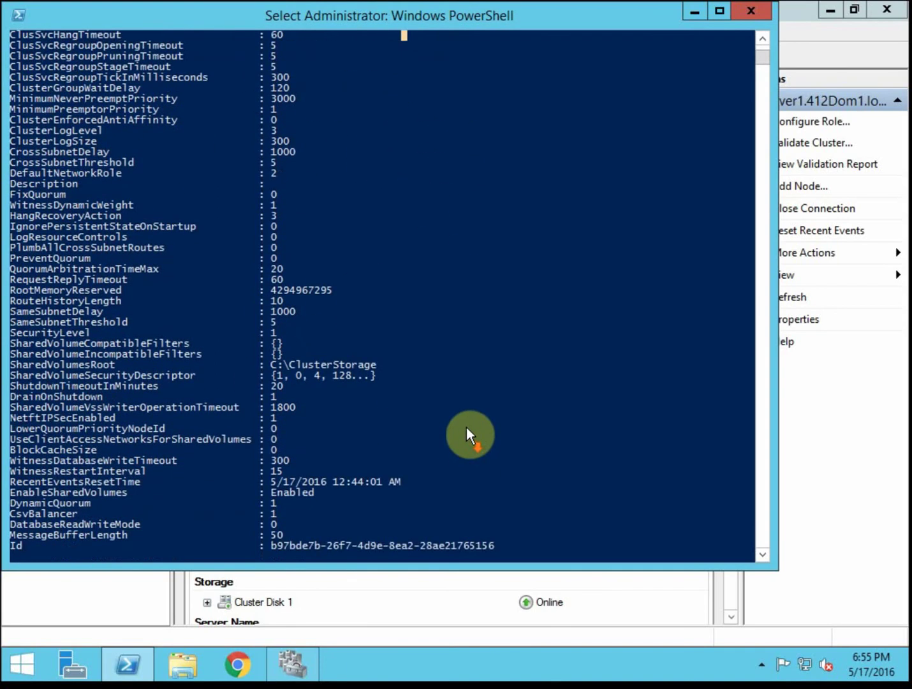
scroll(305, 172, "down", 3)
left_click(305, 172)
scroll(302, 166, "down", 1)
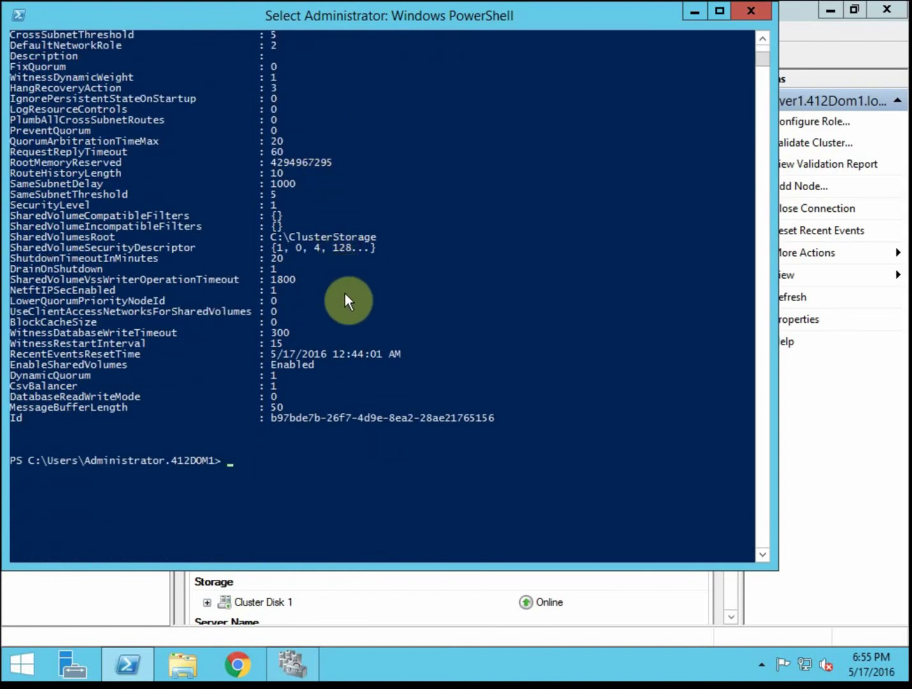
left_click(330, 462)
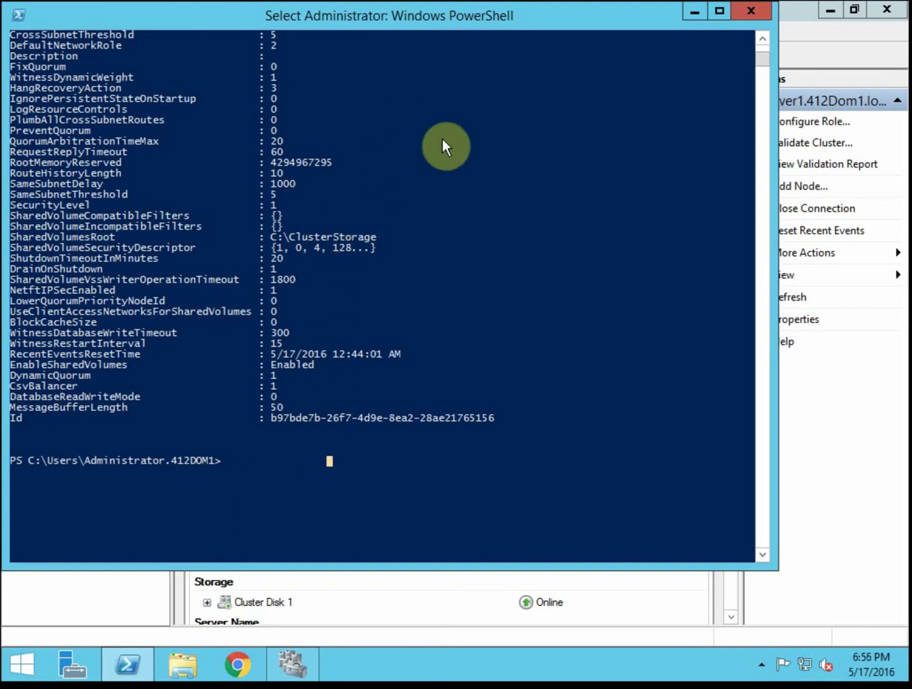
scroll(453, 466, "up", 1)
scroll(455, 460, "up", 10)
- Minimize PowerShell and show Failover1's Roles, with 412Server-FS running on 412Server3
scroll(456, 459, "down", 17)
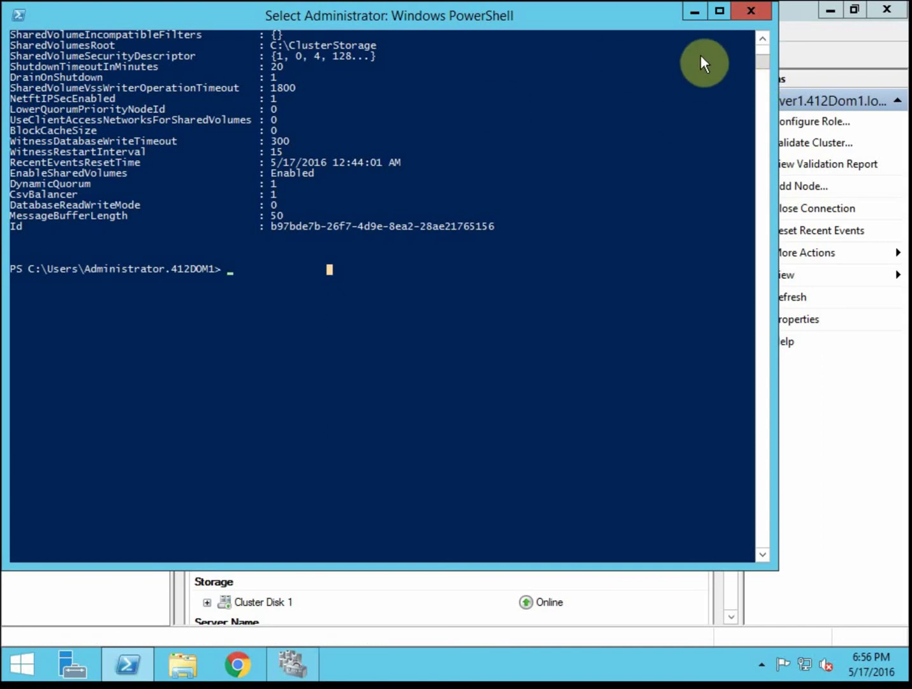
left_click(696, 9)
left_click(46, 109)
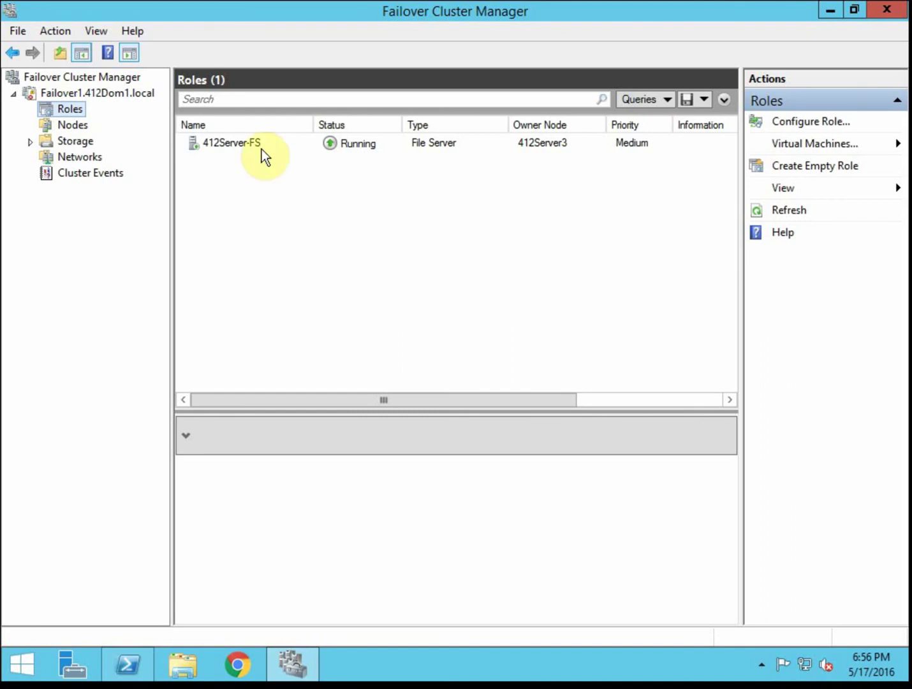
- Open the Failover1 summary and expand Cluster Disk 1 to show volume Cluster2 (F:)
left_click(92, 93)
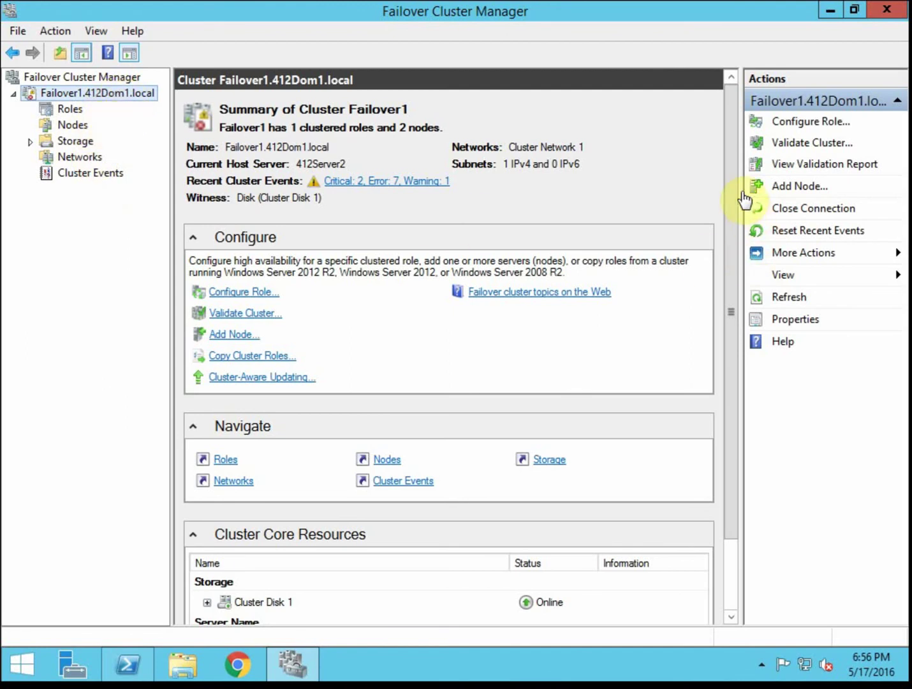
left_click_drag(732, 166, 742, 384)
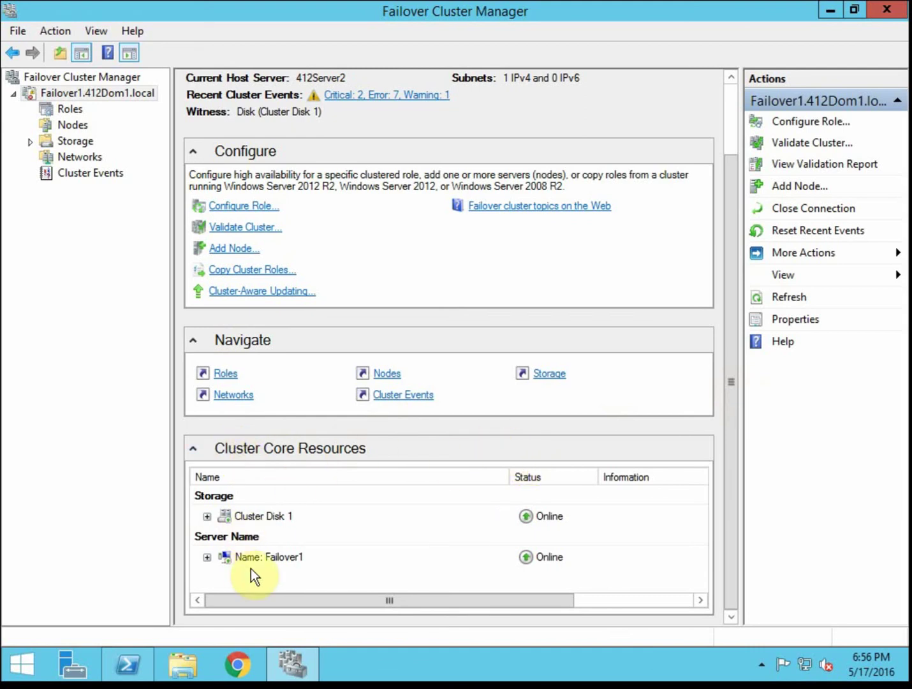
left_click(207, 518)
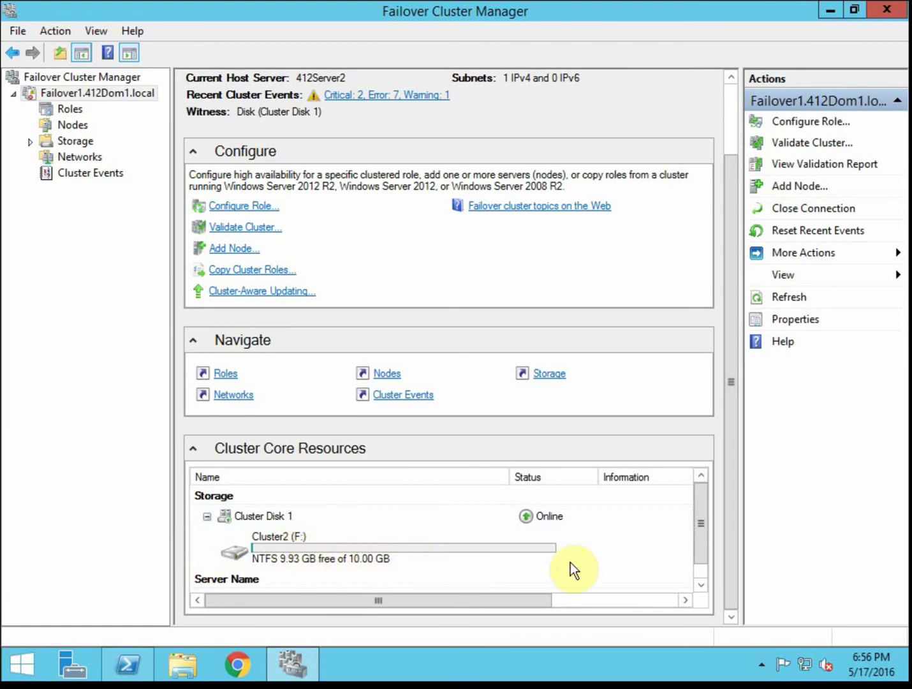
left_click(701, 584)
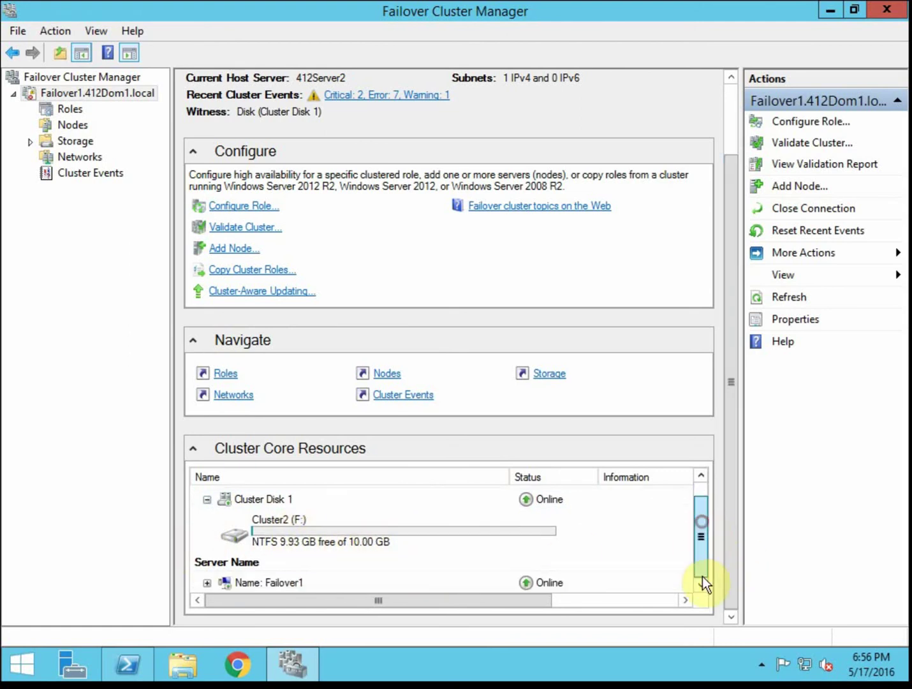
- Expand Name: Failover1 to reveal IP 10.12.1.150, then select Cluster Disk 1
left_click(207, 582)
left_click_drag(704, 525, 707, 565)
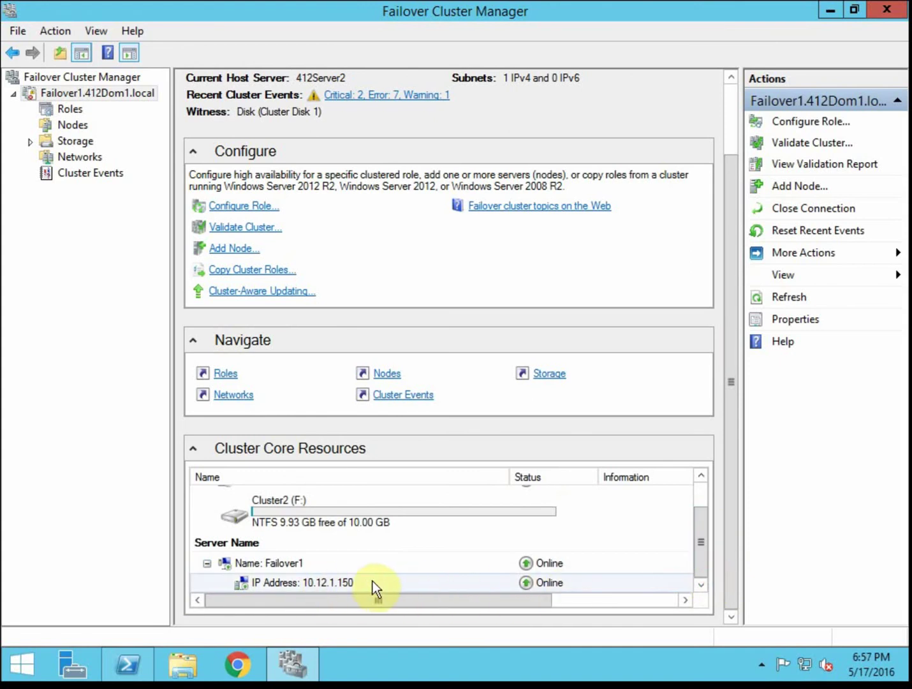
left_click(702, 476)
left_click(703, 475)
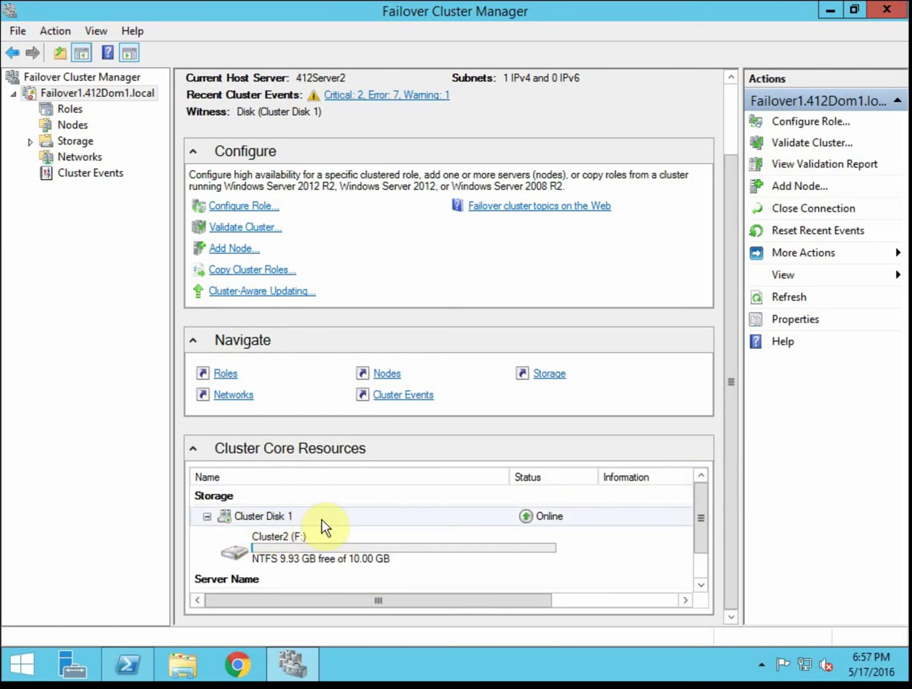
left_click(305, 545)
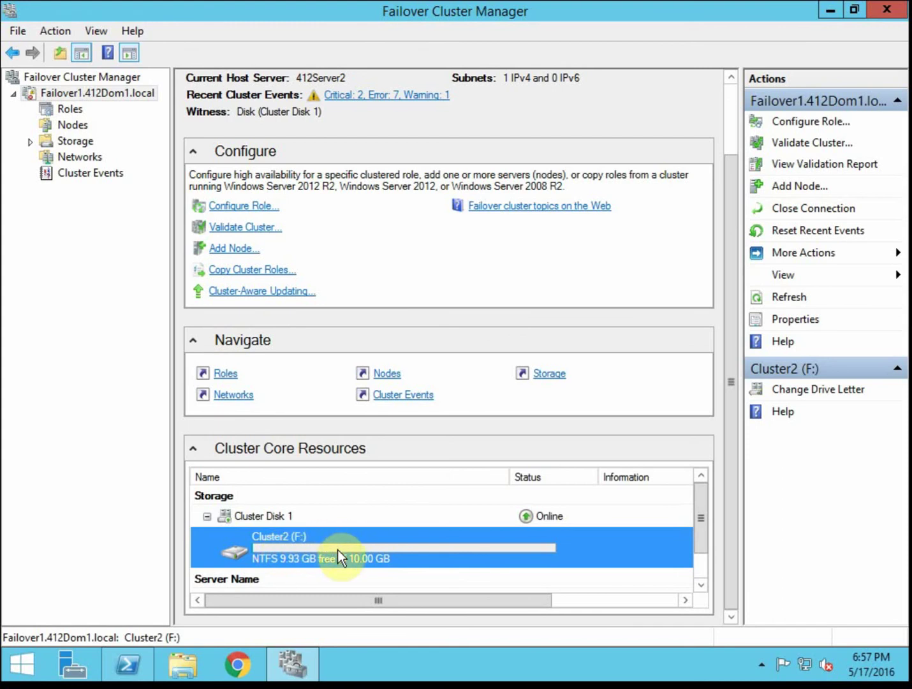
left_click(288, 519)
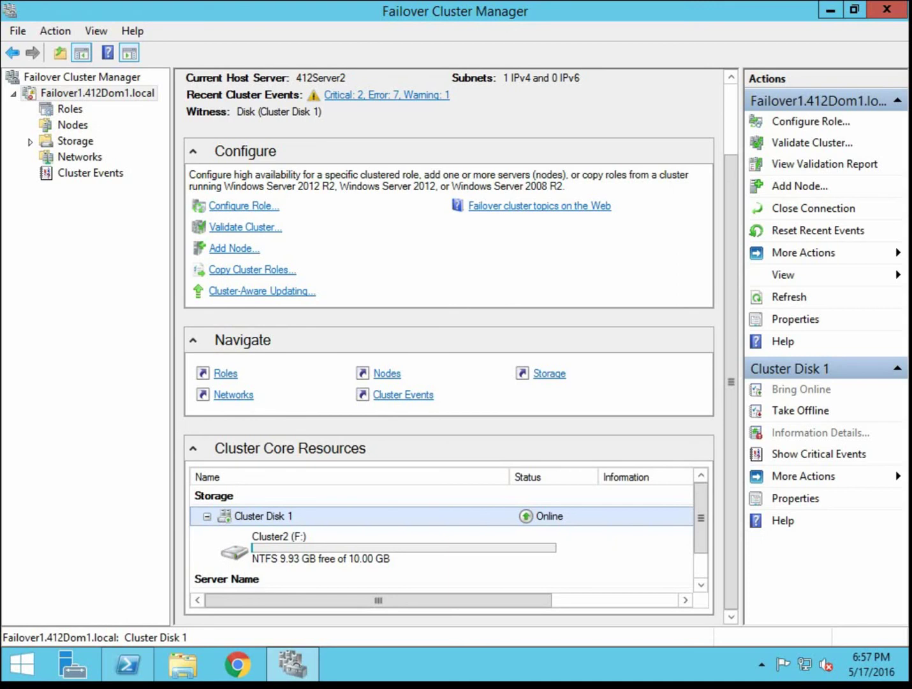
- Move the Failover1 core cluster resources to node 412Server3
right_click(105, 96)
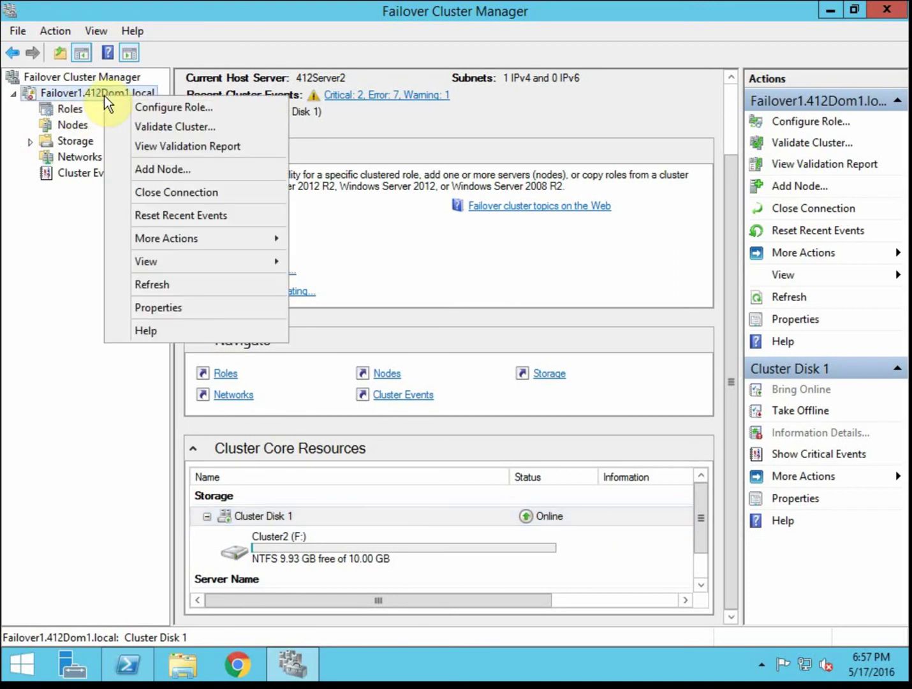
left_click(224, 244)
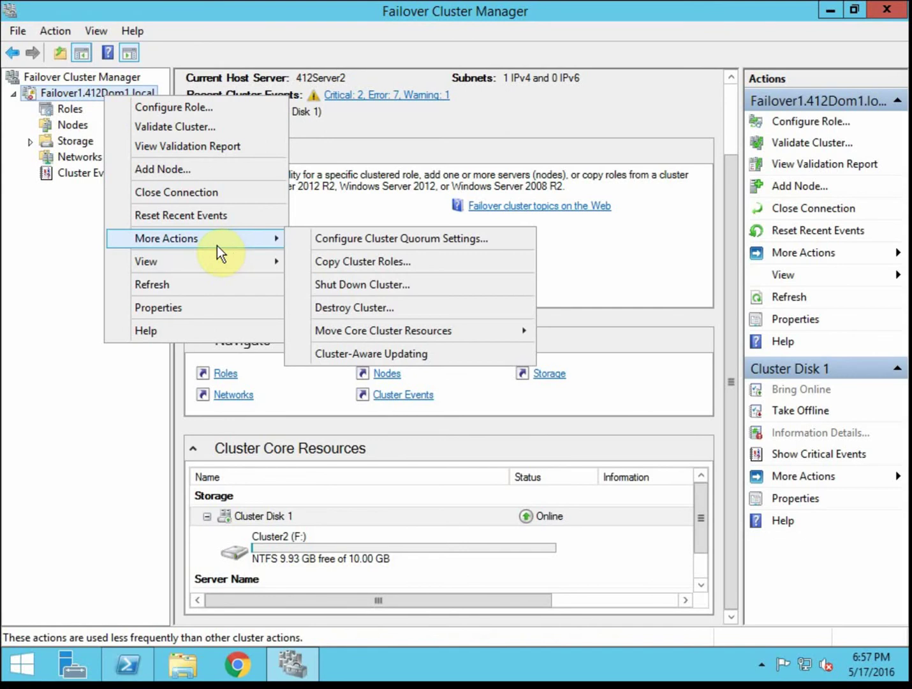
mouse_move(466, 329)
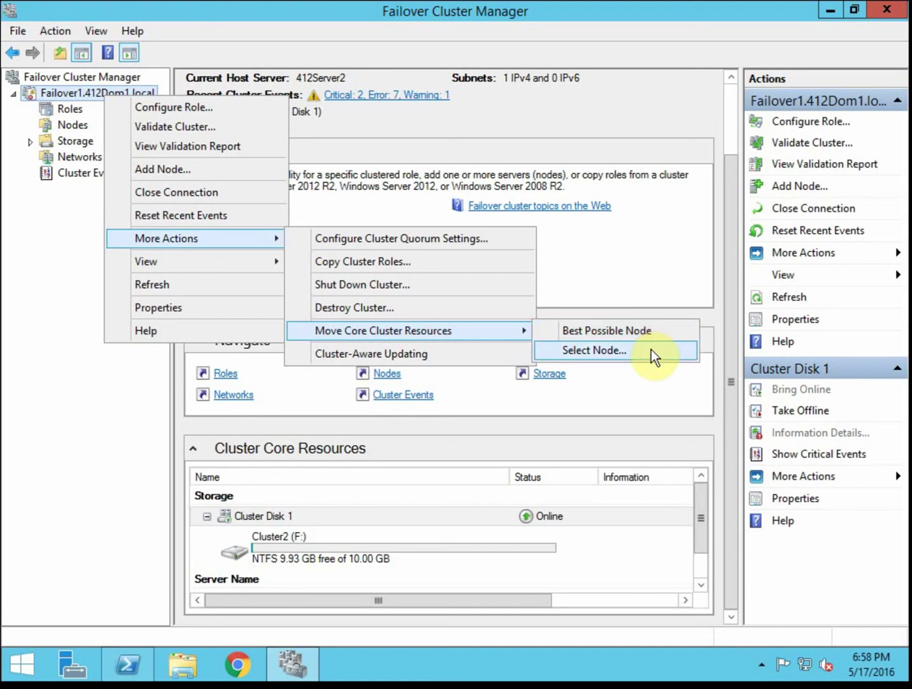
left_click(651, 350)
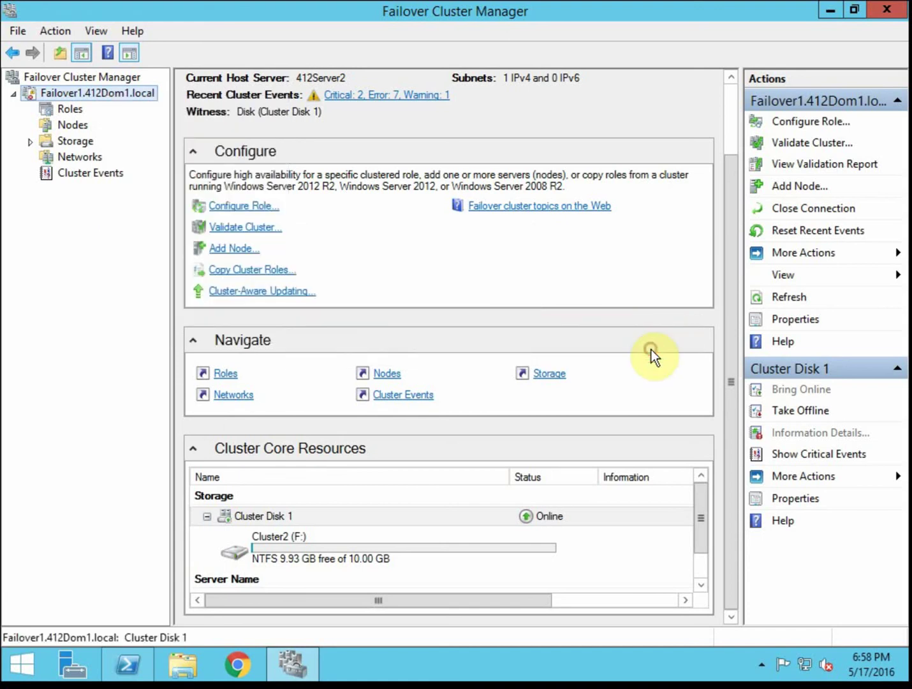
left_click(422, 263)
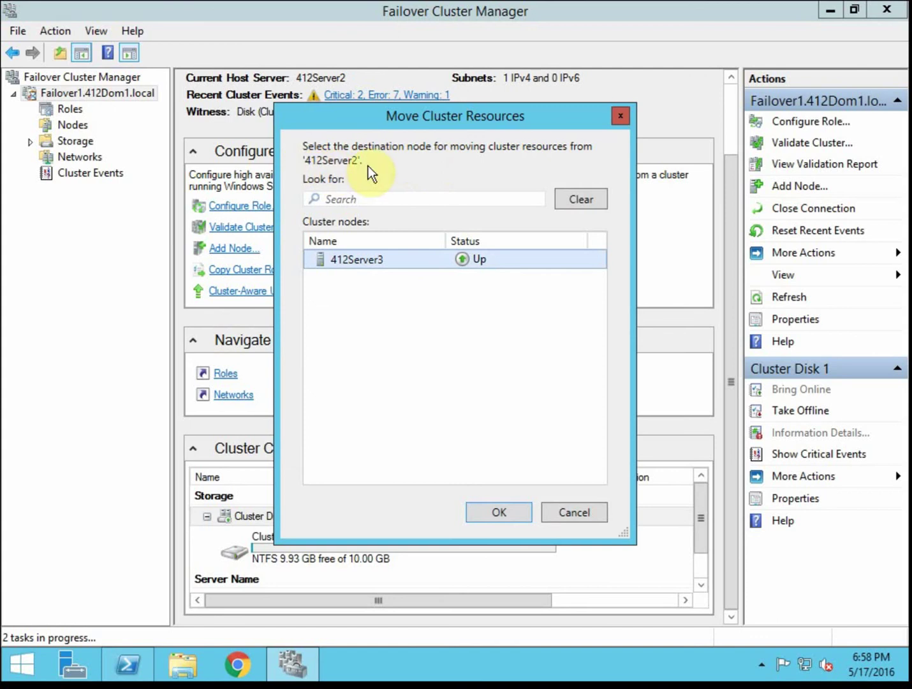
left_click(495, 509)
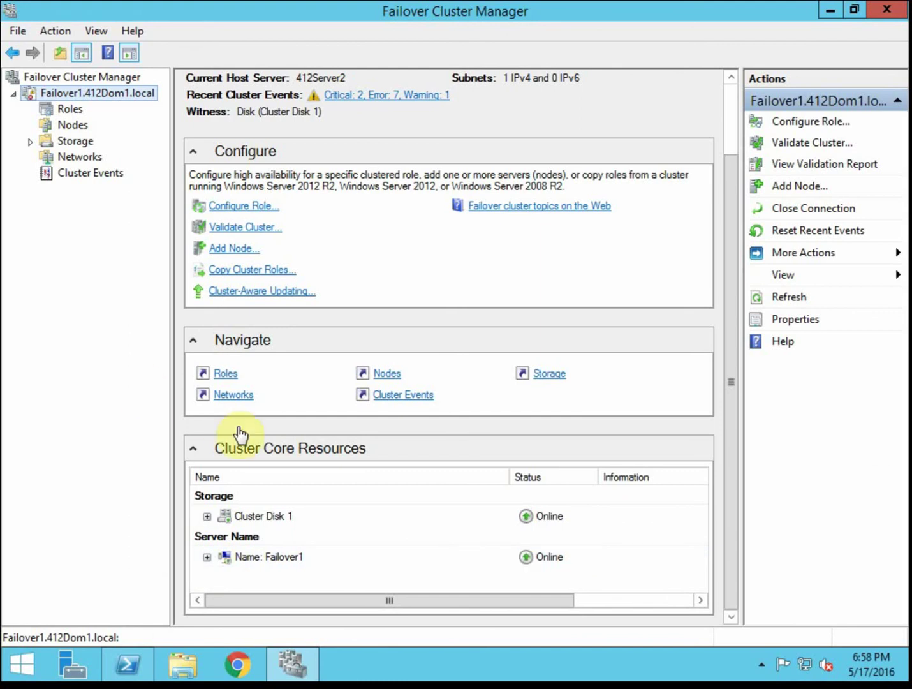
- Select the Failover1 name resource and expand Cluster Disk 1 to show its Cluster2 (F:) volume
left_click(210, 555)
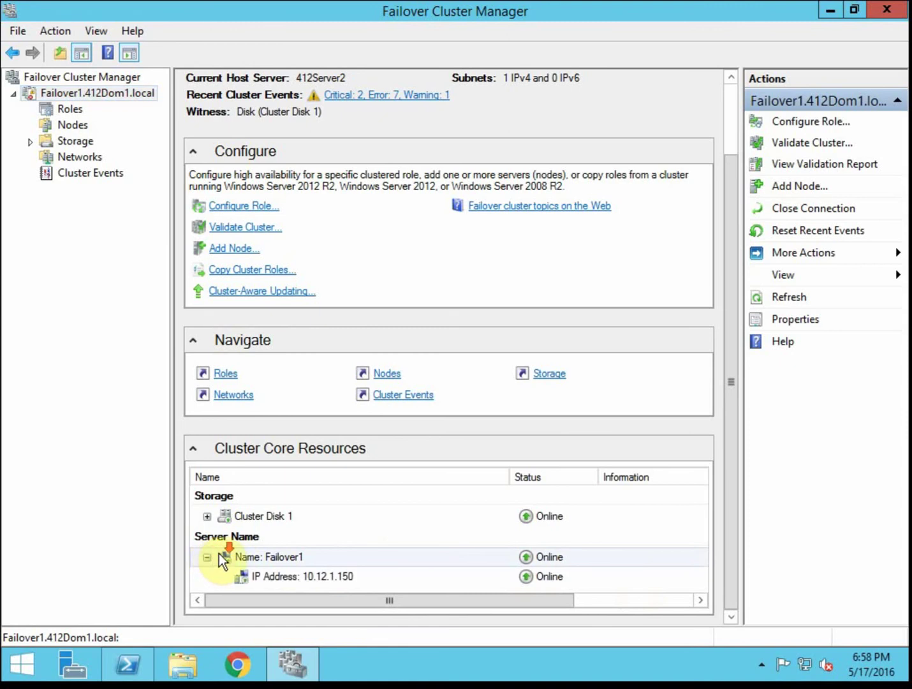
left_click(208, 516)
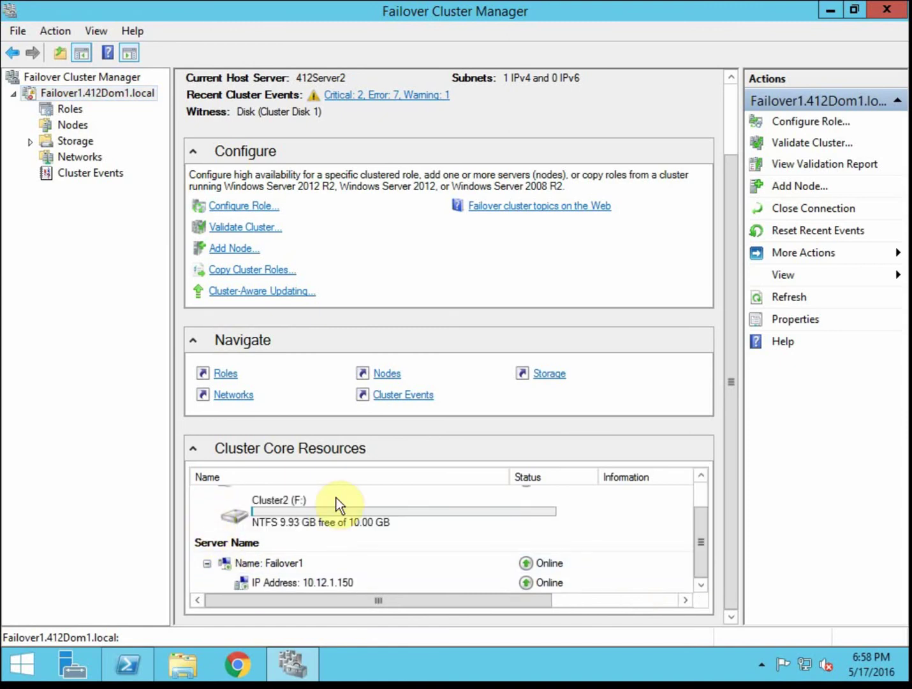
scroll(508, 545, "up", 2)
left_click(69, 106)
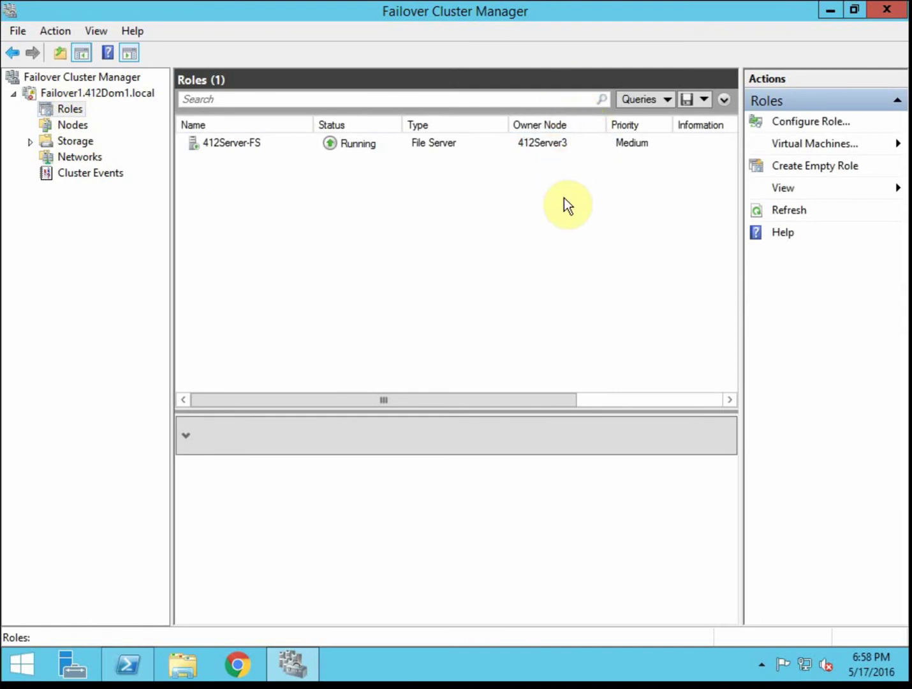
- Look at the Move options for role 412Server-FS, then dismiss the menu without moving it
left_click(253, 149)
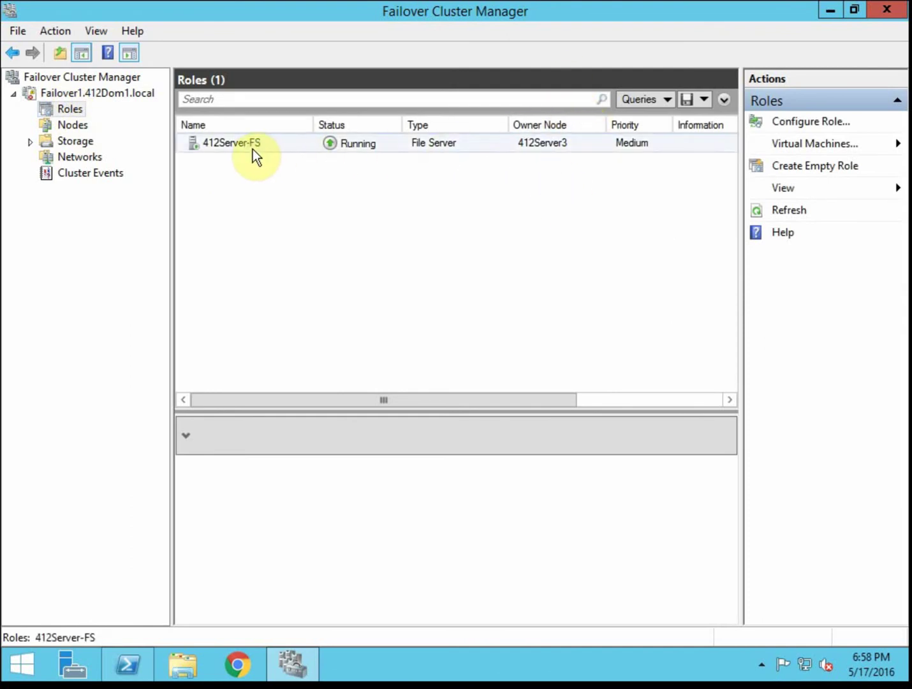
right_click(253, 150)
left_click(339, 231)
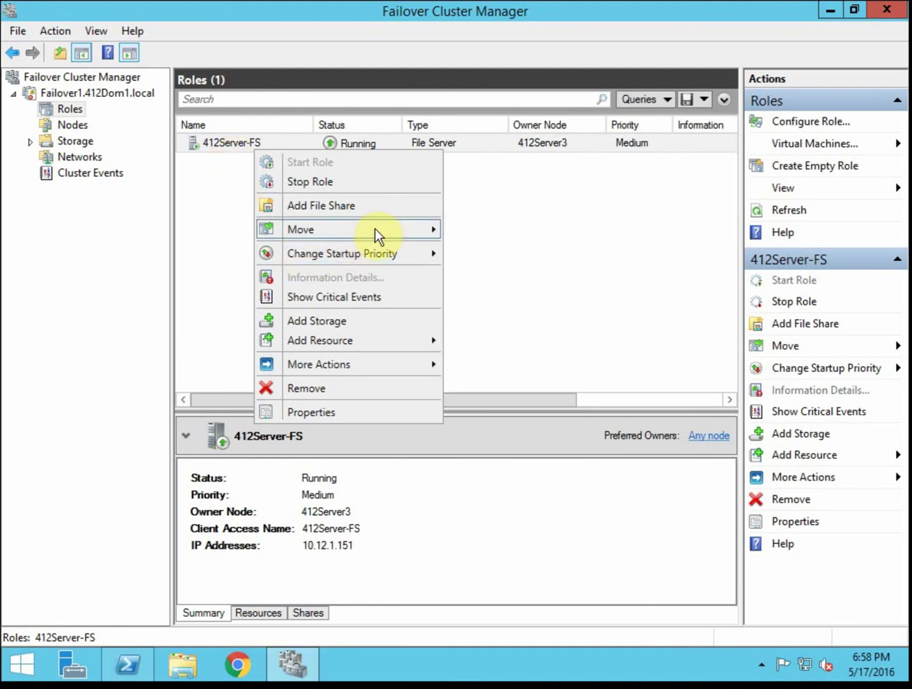
mouse_move(374, 229)
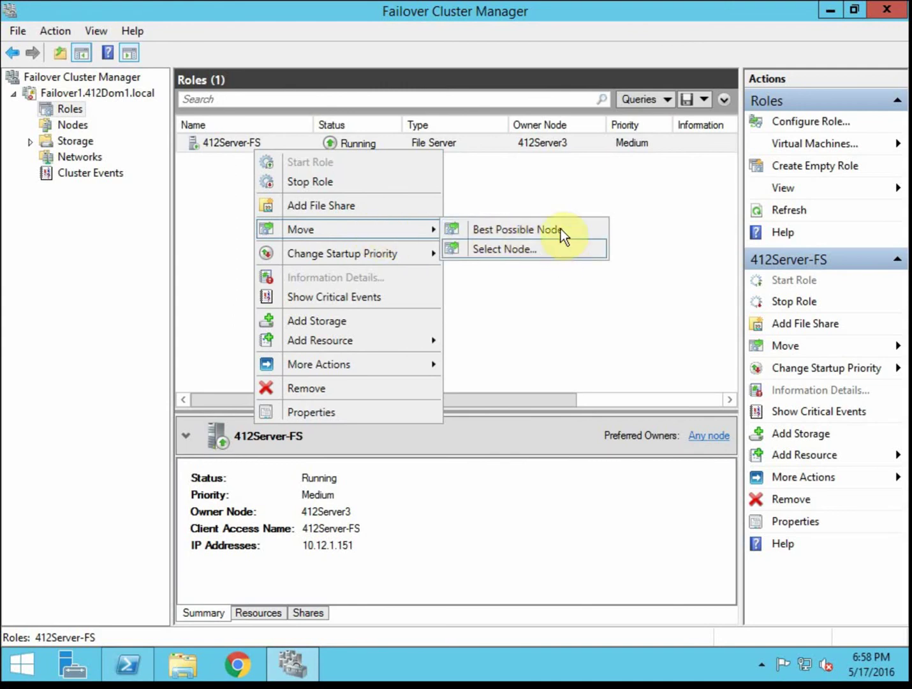
left_click(589, 296)
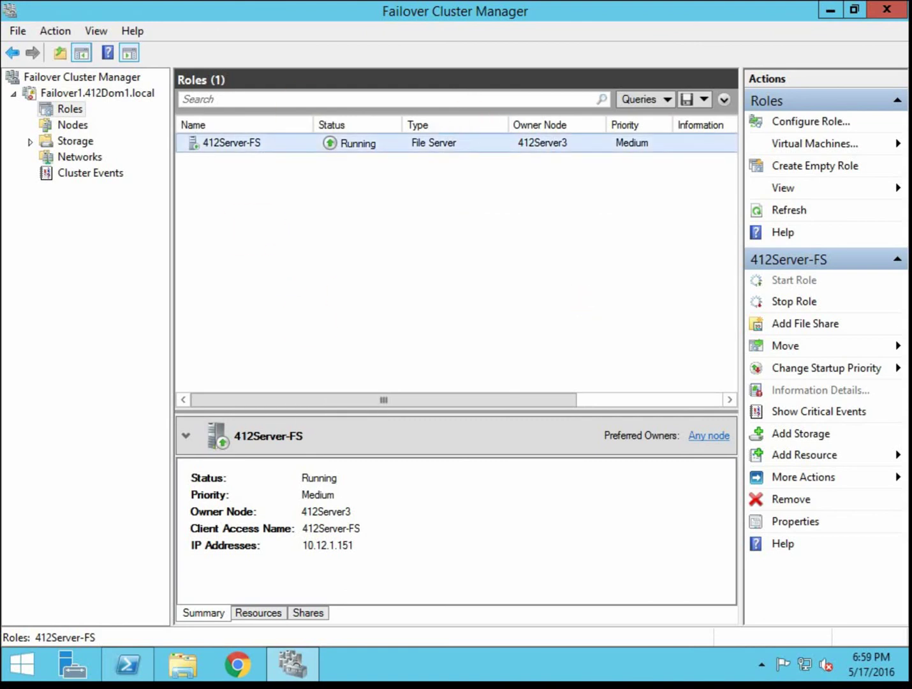
- Run get-clustergroup "cluster group" in PowerShell to confirm it is Online on 412Server3
left_click(136, 663)
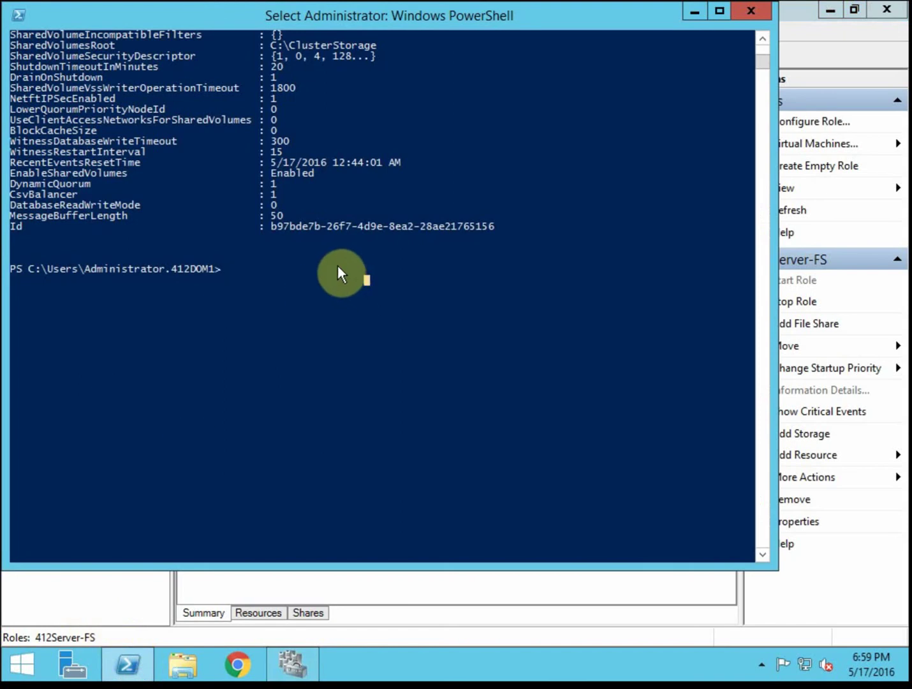
type("get-c")
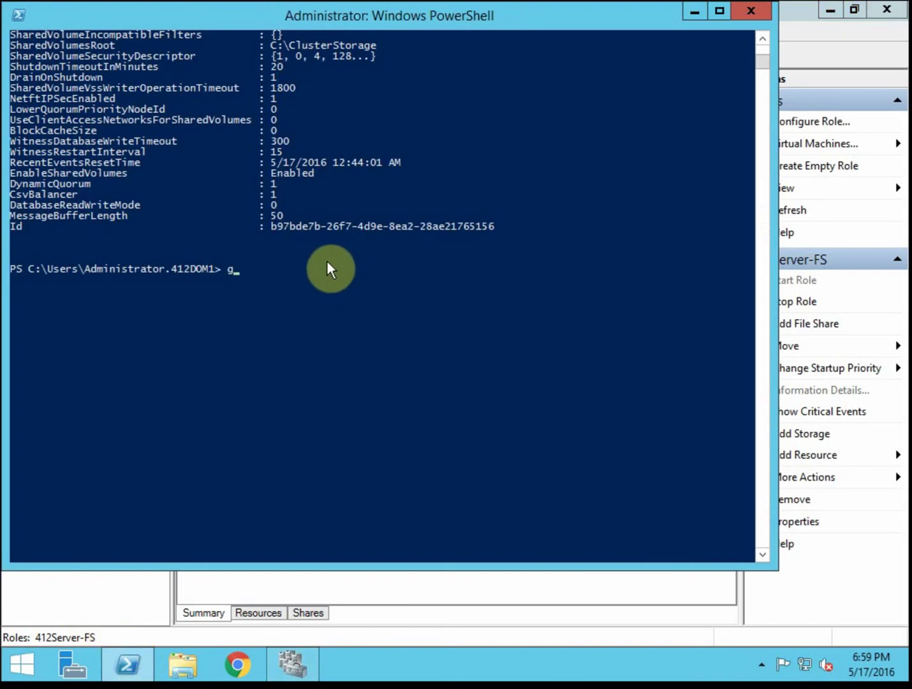
type("lustergro")
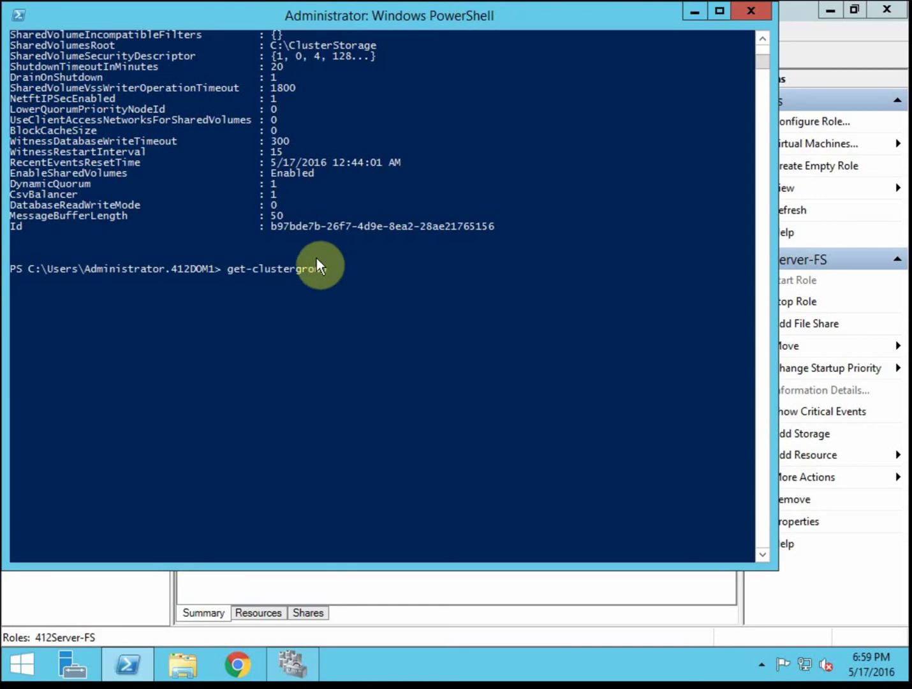
type("up \"")
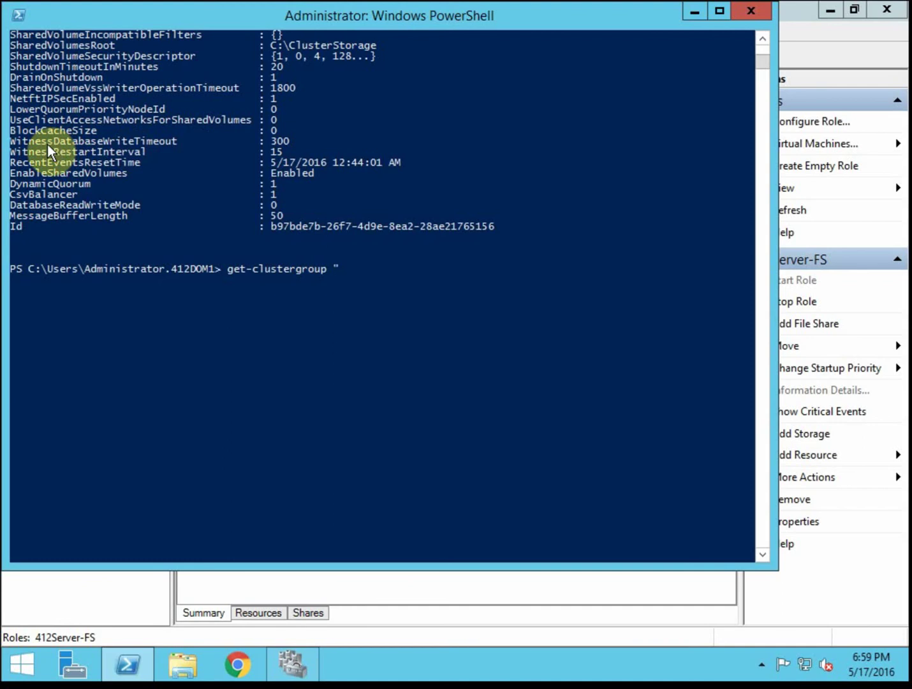
type("cluster group\"")
key("Return")
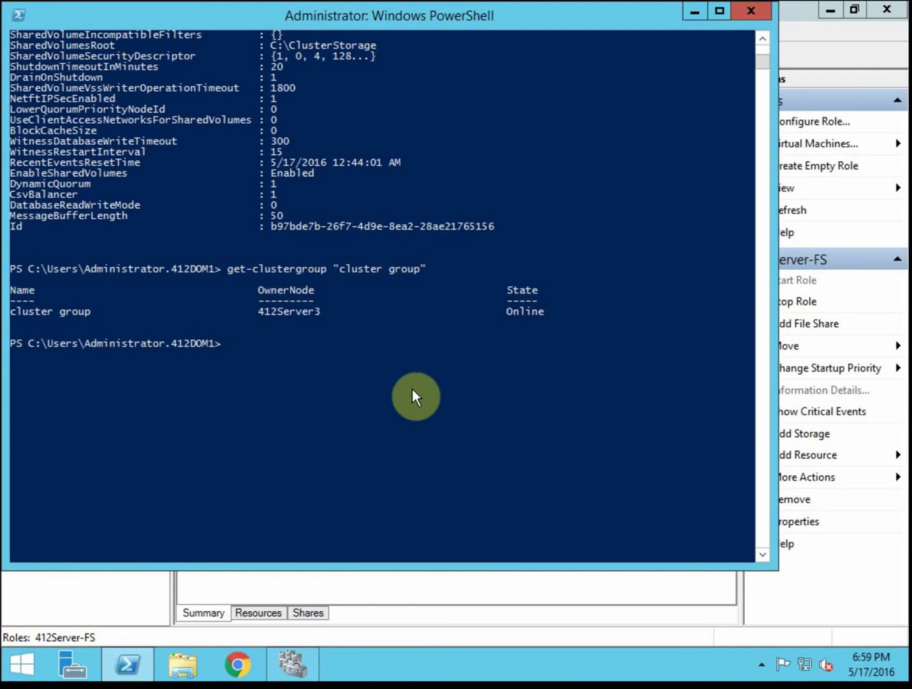
left_click(418, 355)
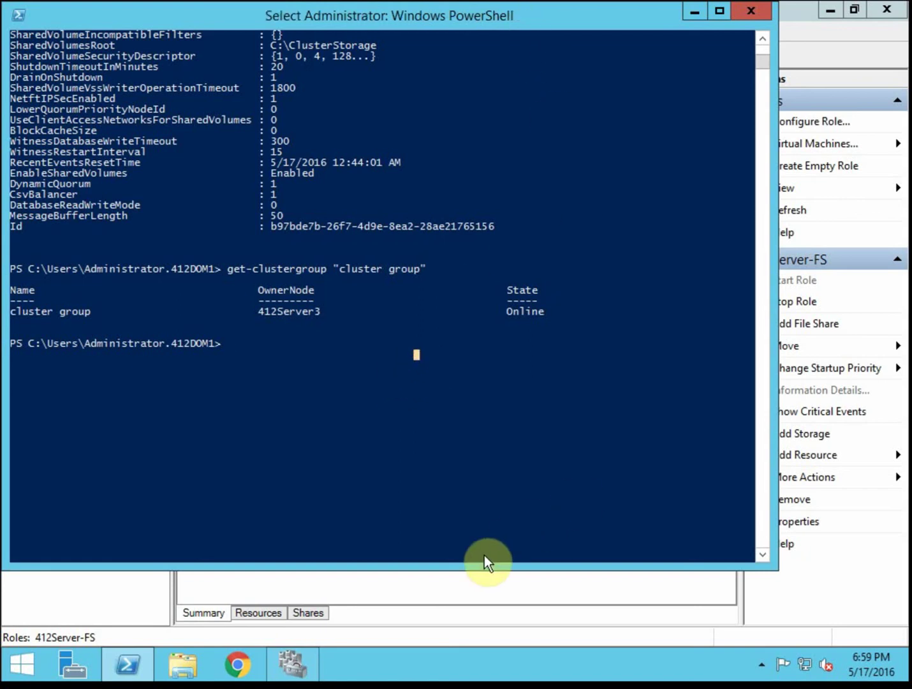
- Open and close the 412Server-FS role's menu in Failover Cluster Manager, then return to PowerShell
left_click(461, 577)
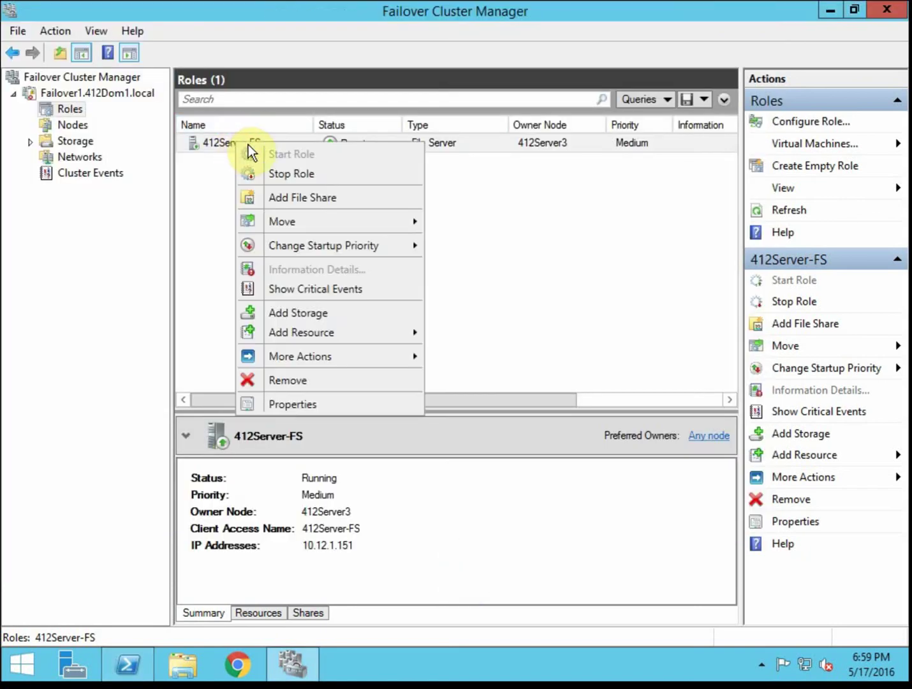
right_click(235, 142)
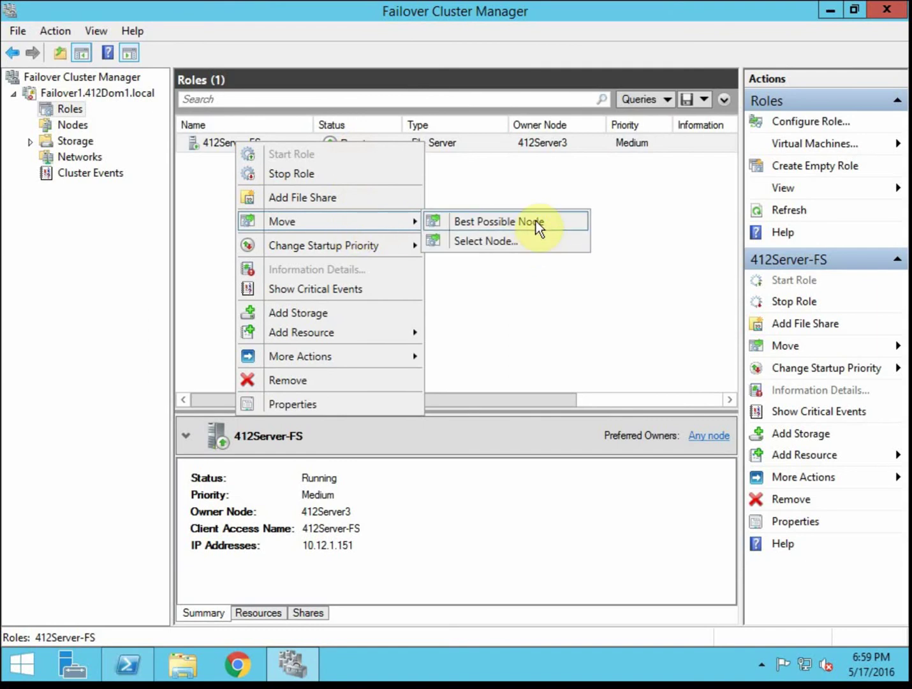
left_click(537, 222)
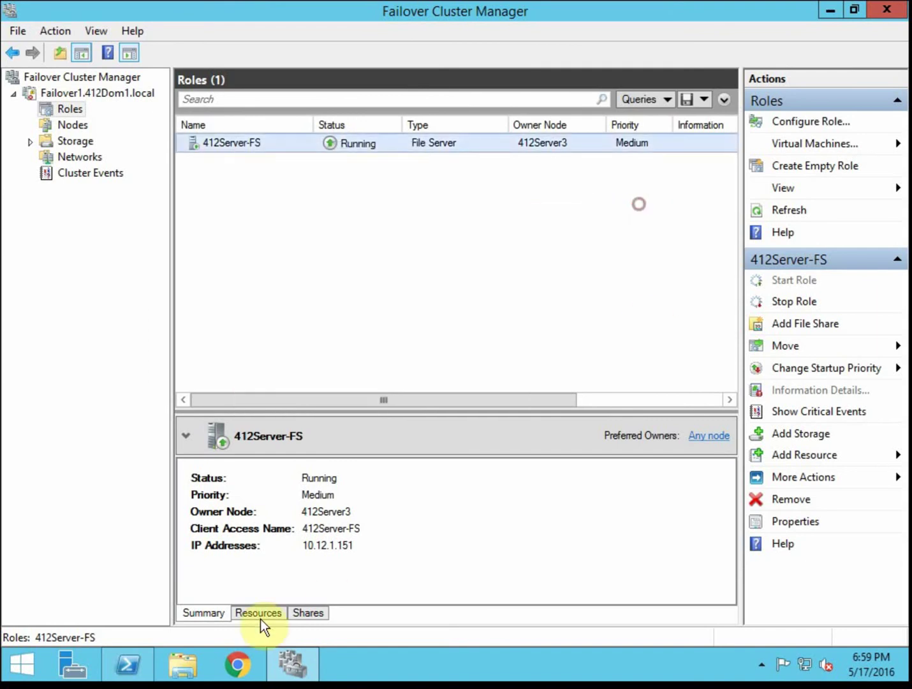
left_click(131, 666)
- Run move-clustergroup "Cluster Group" to shift the core cluster group to 412Server2
left_click(407, 299)
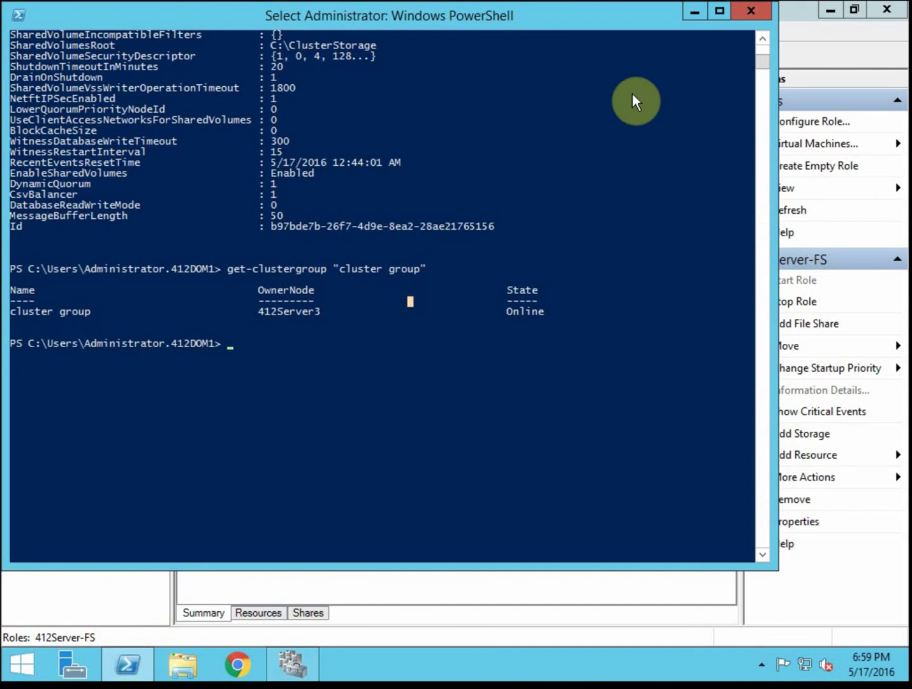
type("move-clusterg")
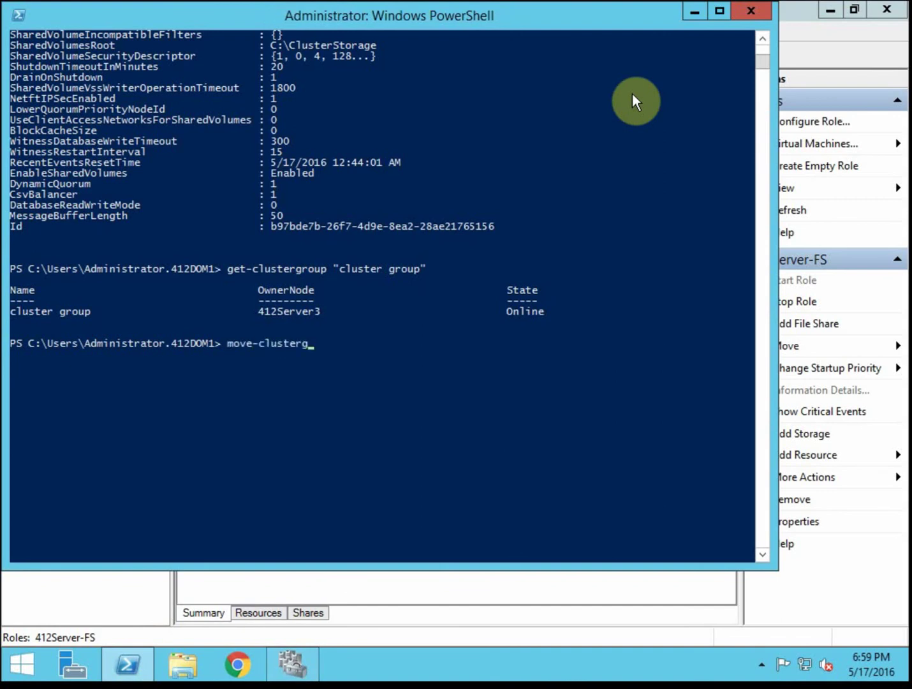
type("roup \"Cluster Group")
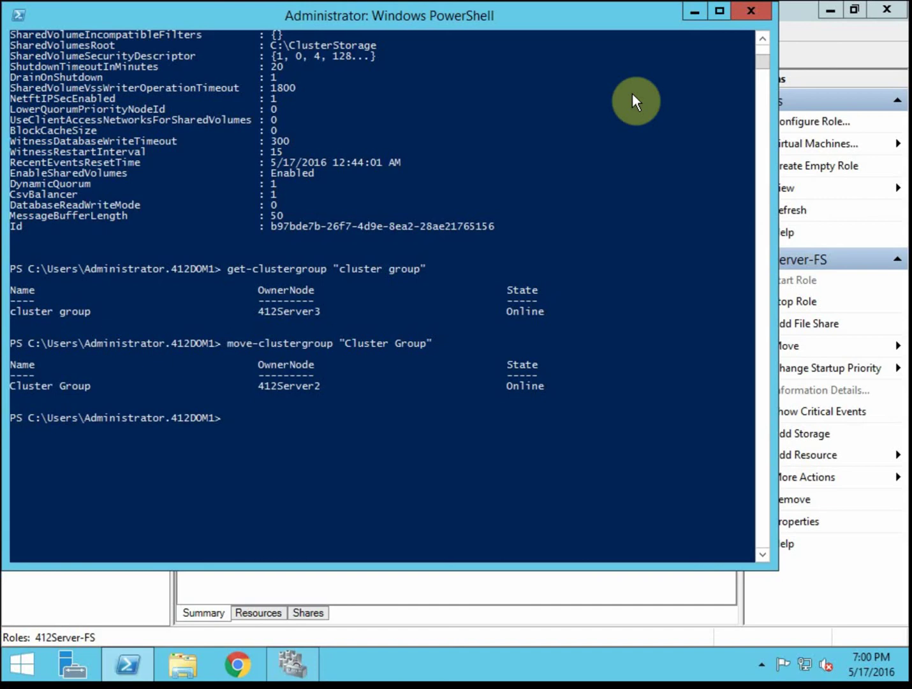
- Rerun get-clustergroup "cluster group" to confirm it is Online on 412Server2
key("Up")
key("Up")
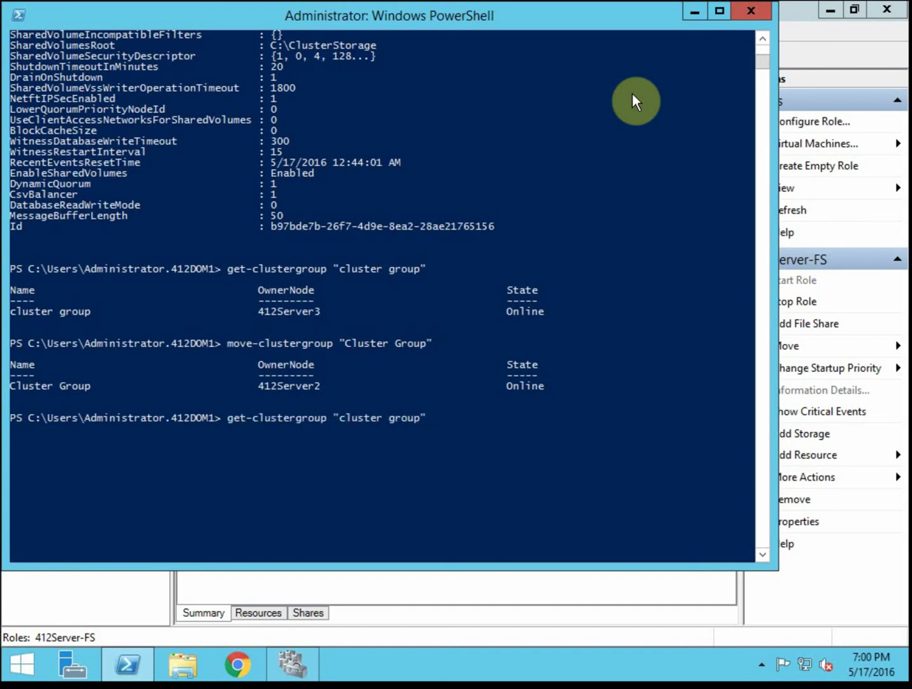
key("Return")
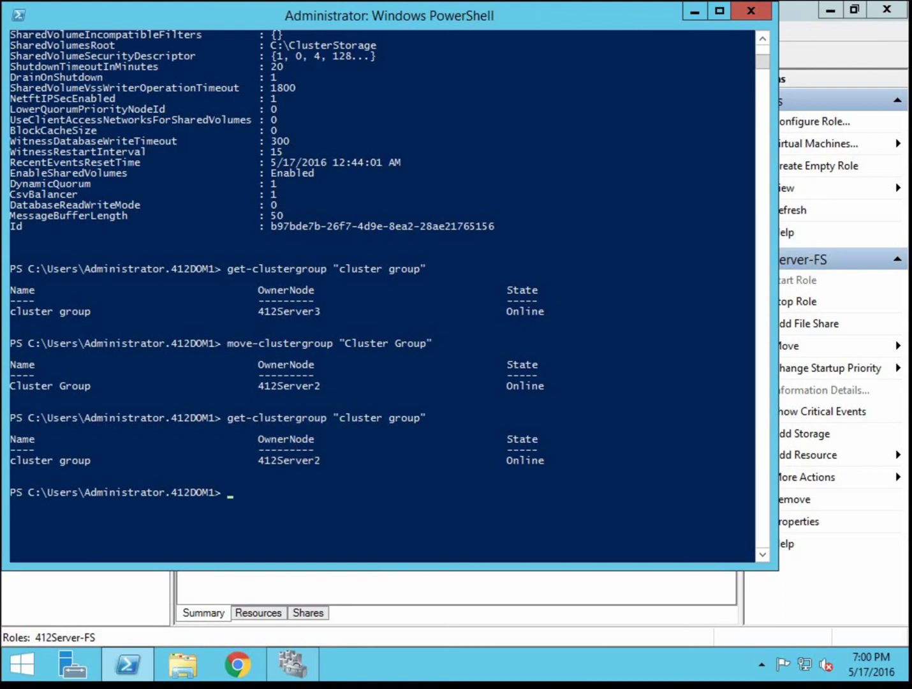
left_click(598, 311)
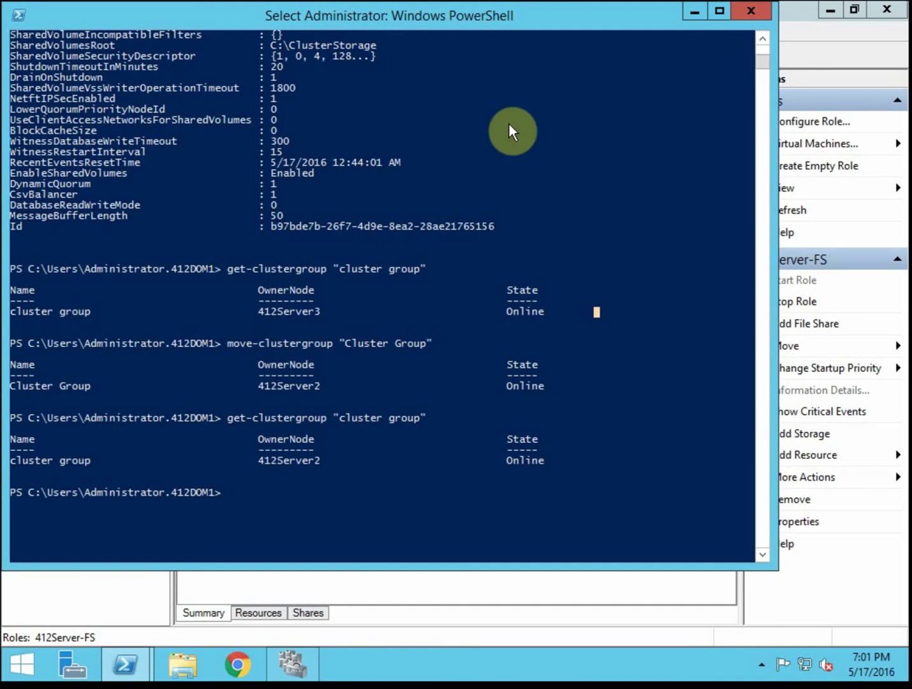
- Show help for move-clustergroup, listing its -Name, -Node, -Cluster, -IgnoreLocked and -Wait parameters
type("move-clust")
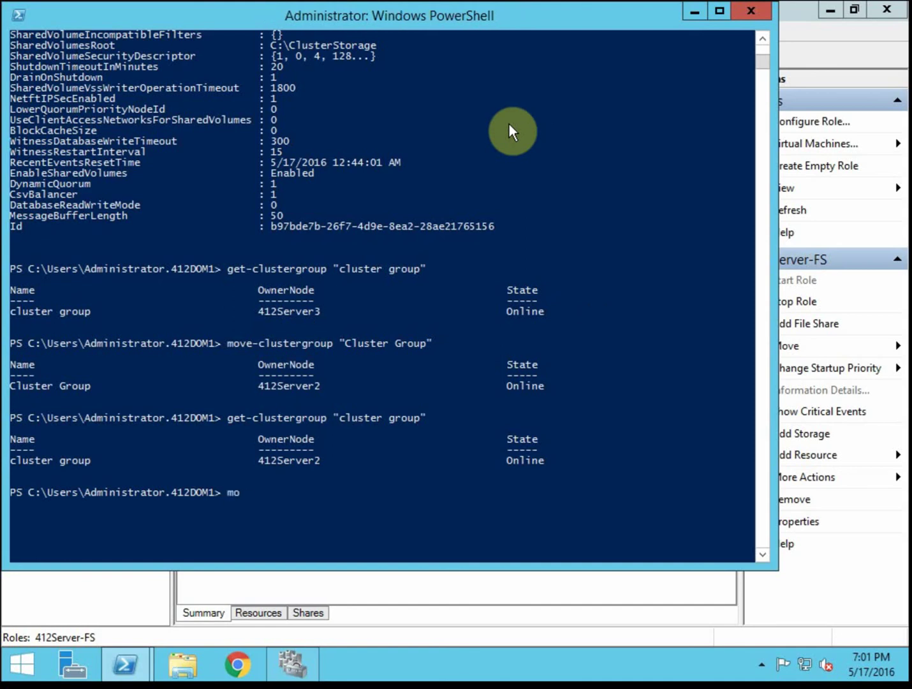
type("ergroup")
key("BackSpace")
key("BackSpace")
key("BackSpace")
type("roup")
key("Left")
key("Left")
key("Left")
key("Left")
key("Left")
key("Left")
key("Left")
key("Left")
type("help")
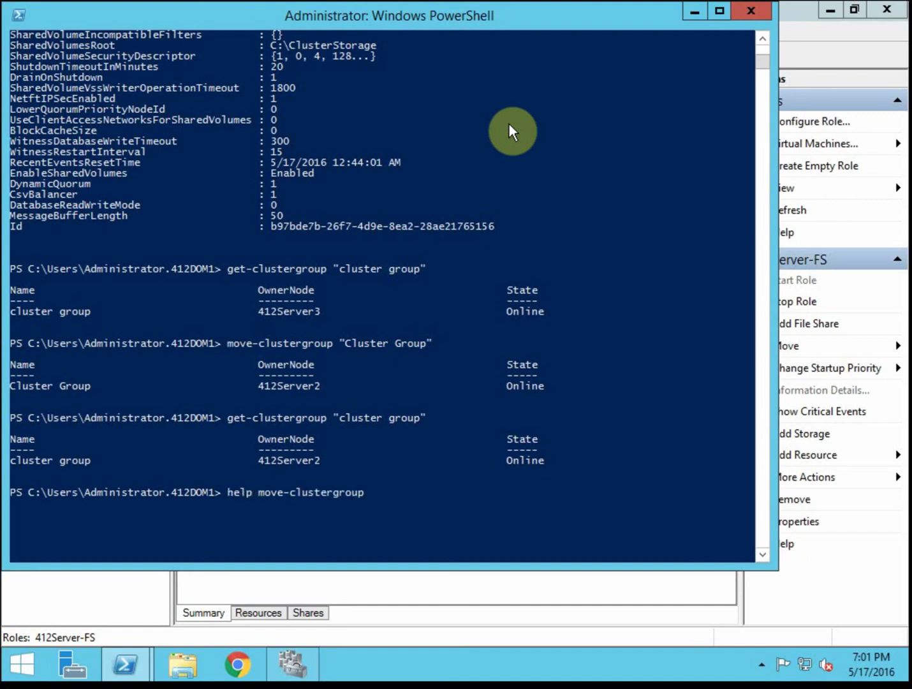
key("Return")
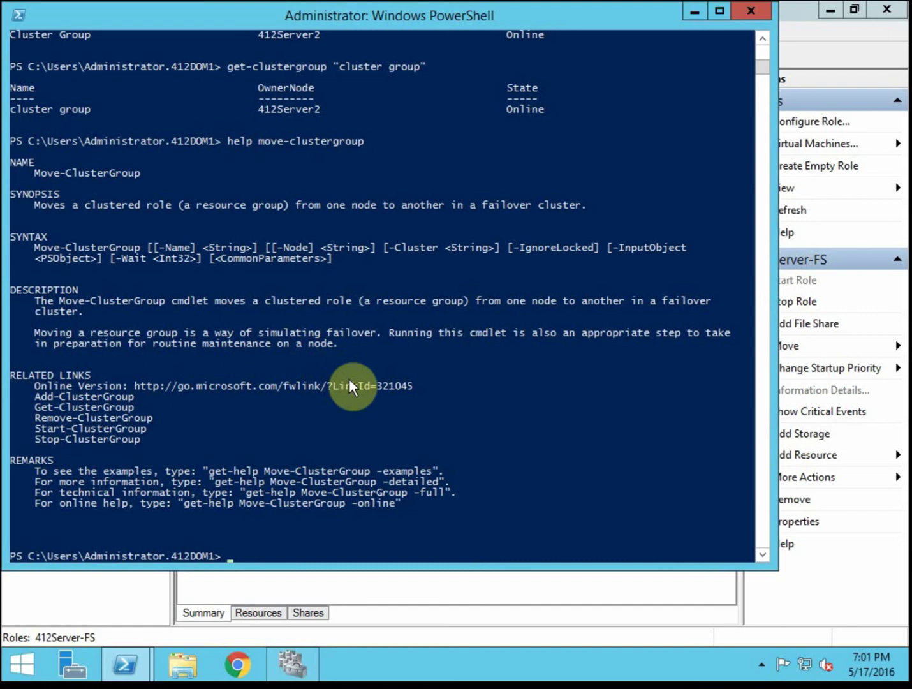
type("a")
key("BackSpace")
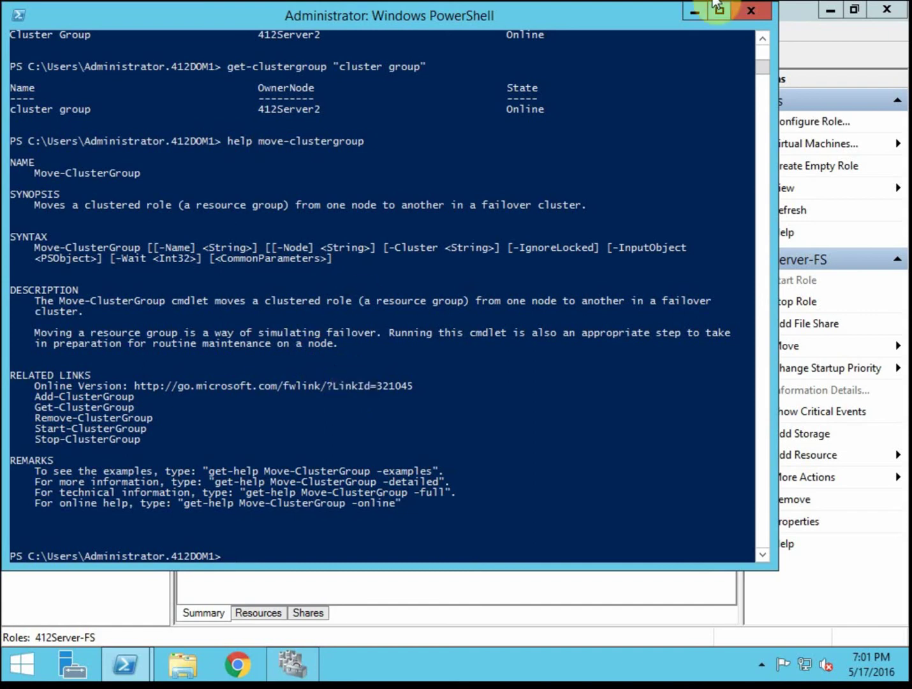
- Close the PowerShell console and switch back to the cluster cmdlet notes
left_click(746, 10)
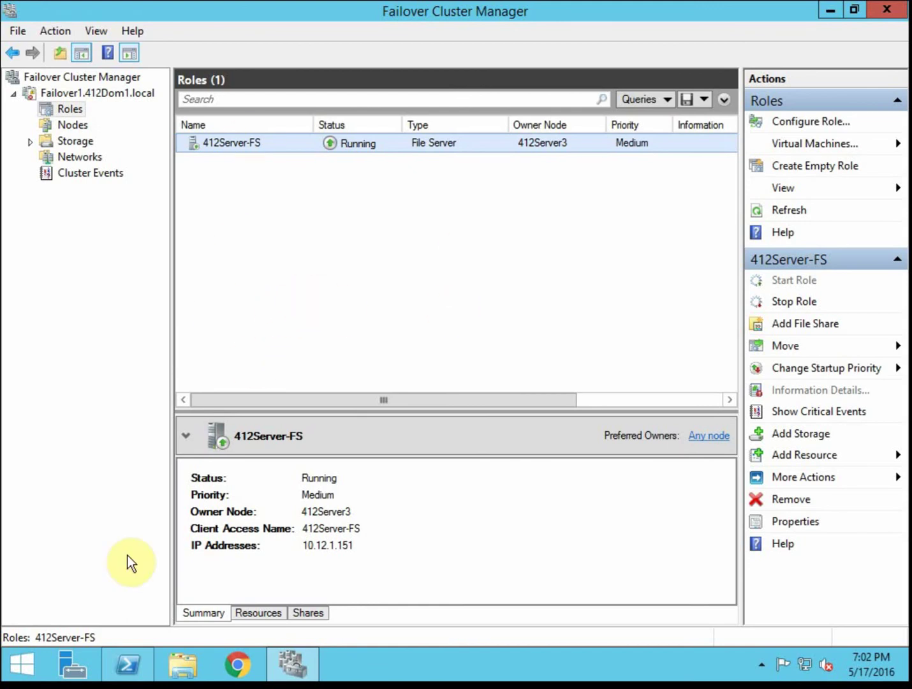
key("alt+Tab")
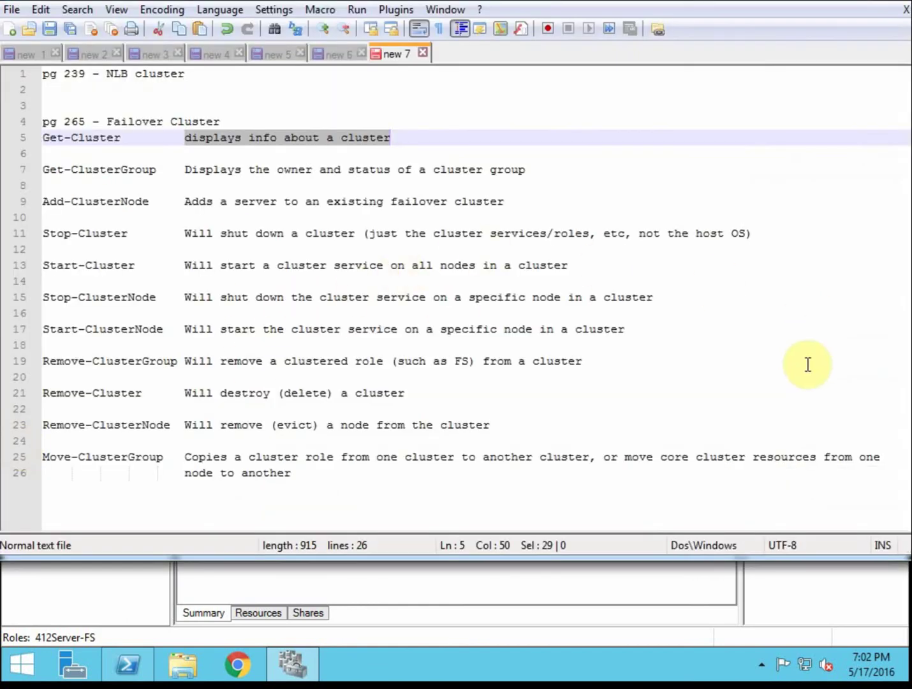
- Place the cursor at the end of the Move-ClusterGroup note on line 26 in the new 7 tab
left_click(490, 476)
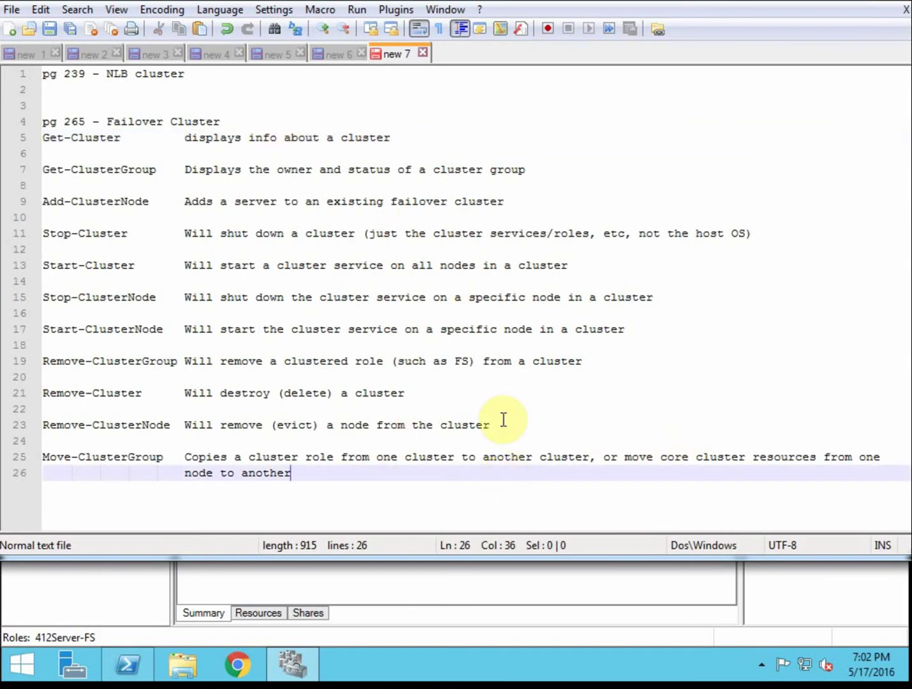